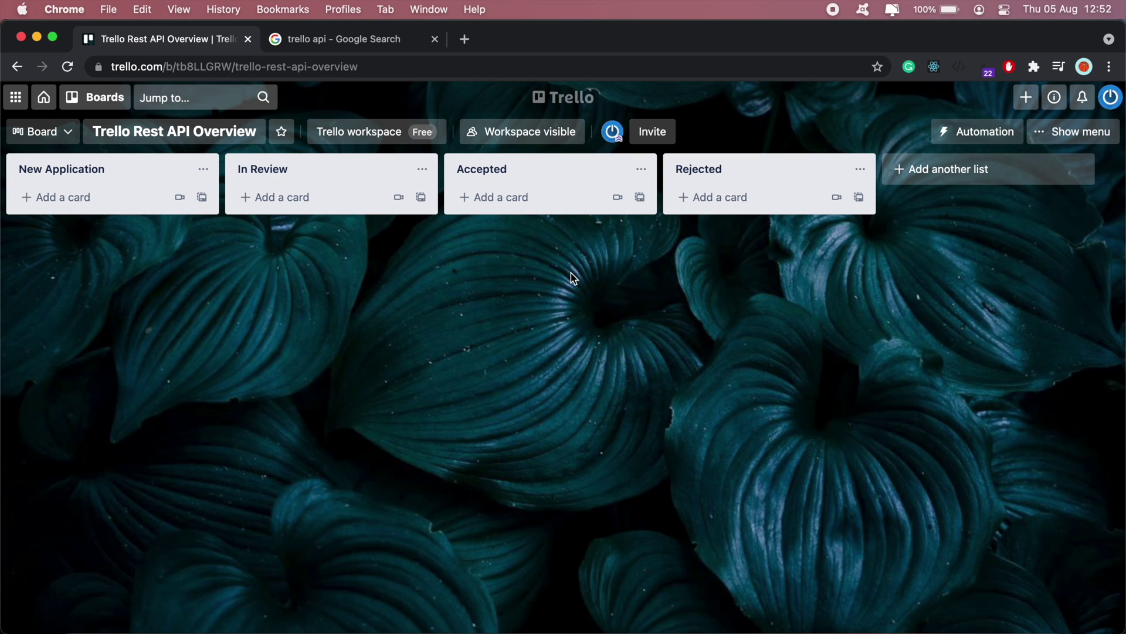
- Switch to the 'trello api - Google Search' tab with Ctrl+Tab
key(ctrl+Tab)
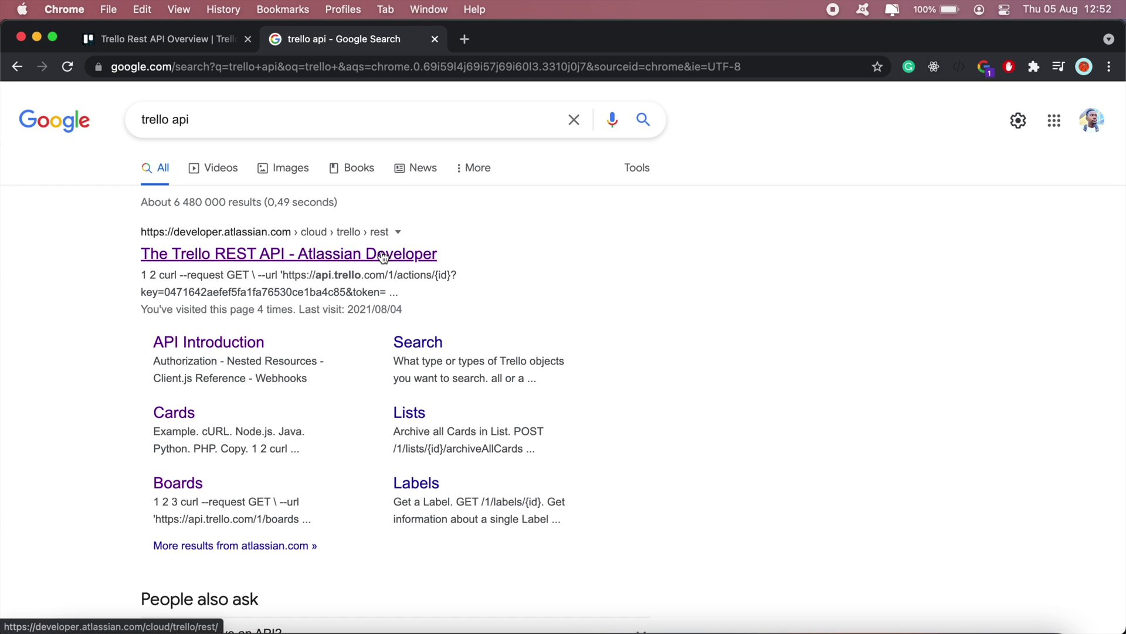
- Open the Trello REST API documentation result from the search results
click(221, 256)
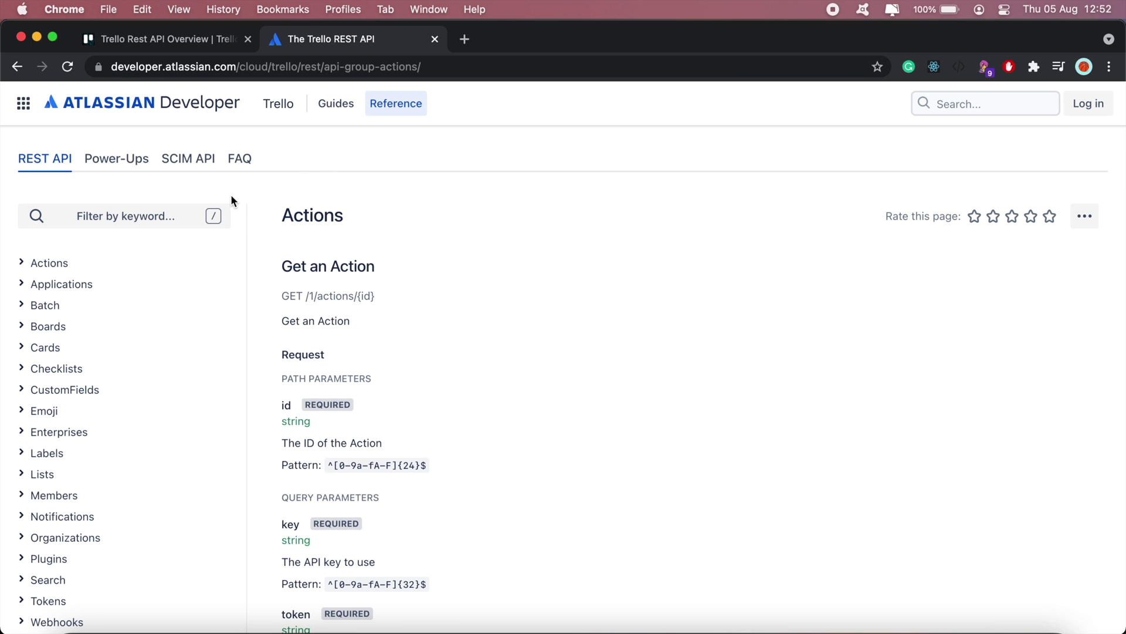
key(super+Left)
scroll(326, 256, right, 5)
scroll(303, 356, down, 2)
scroll(301, 355, down, 5)
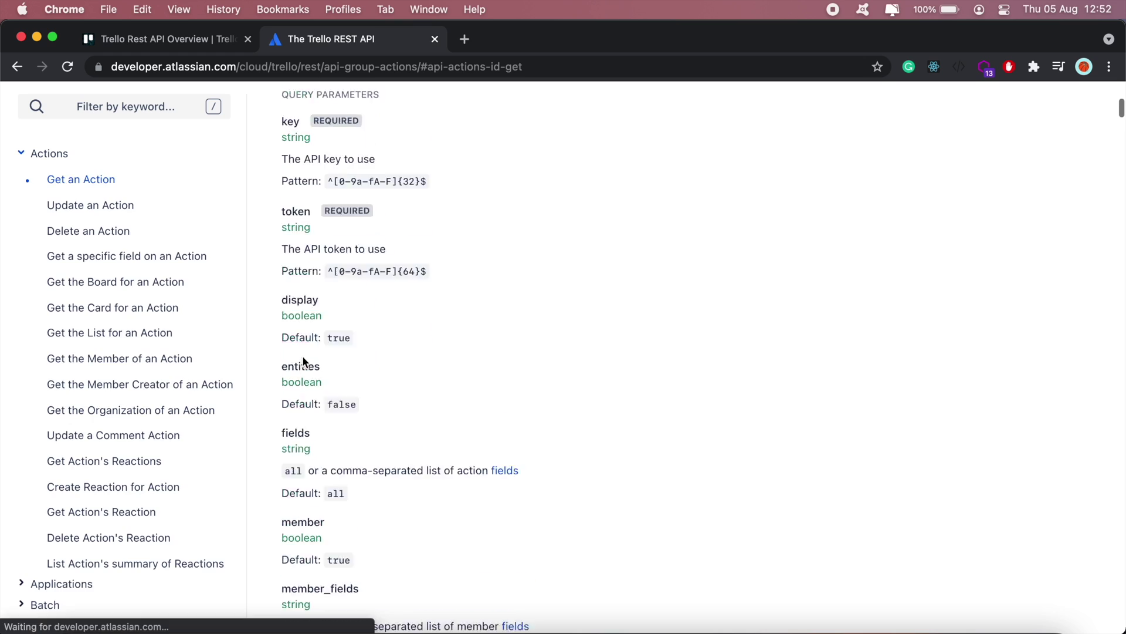
- Go to Guides, expand TRELLO'S REST API and open API Introduction
click(342, 117)
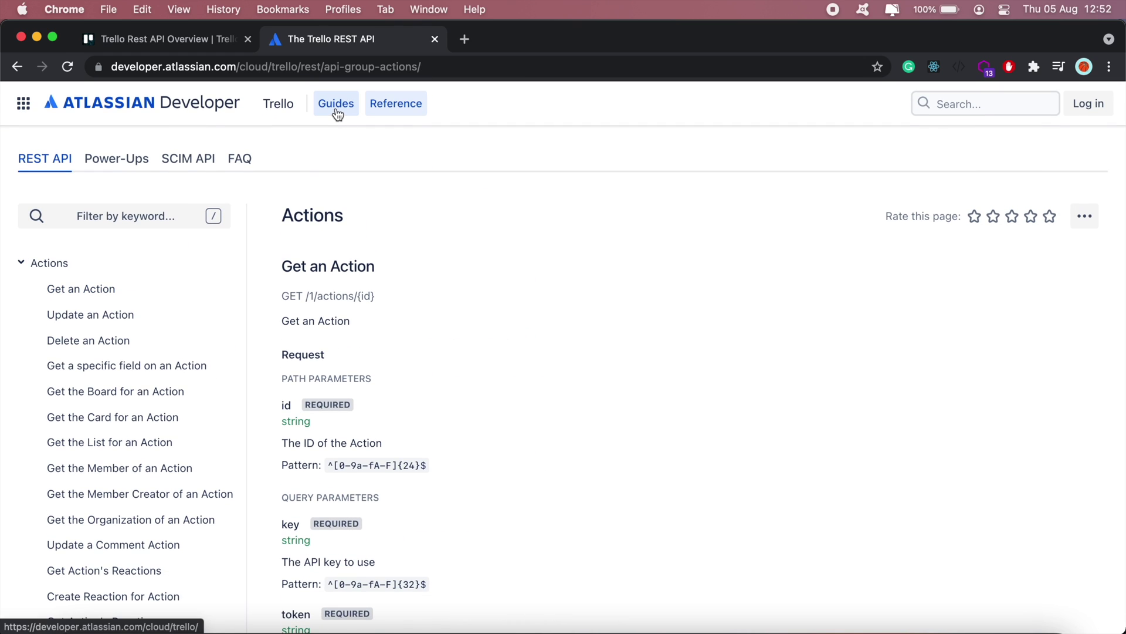
scroll(129, 367, down, 5)
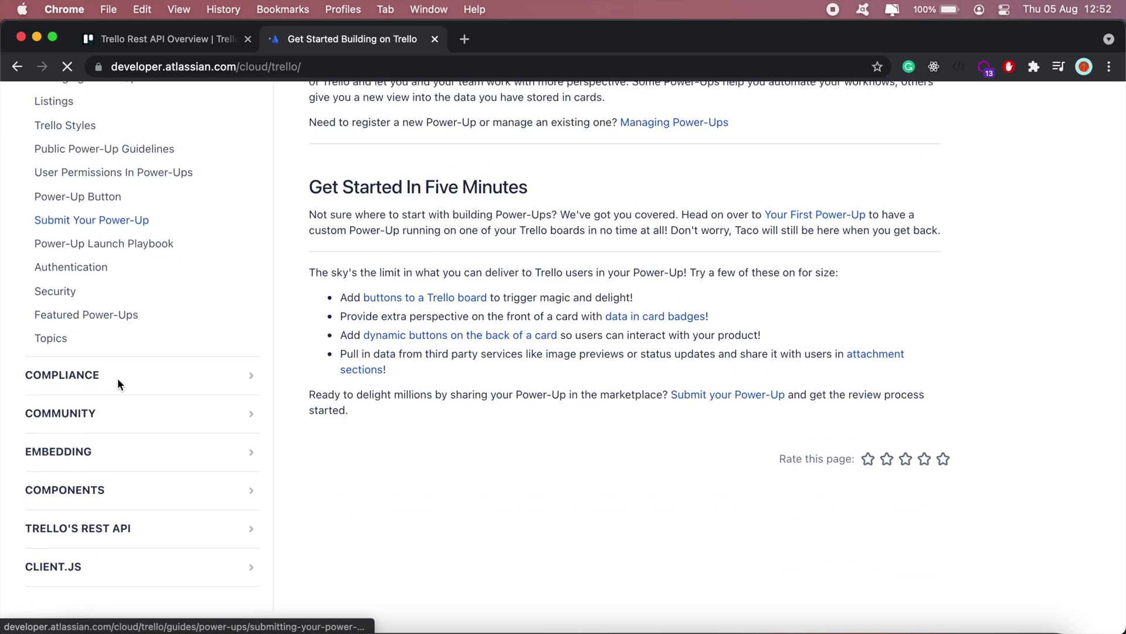
click(81, 450)
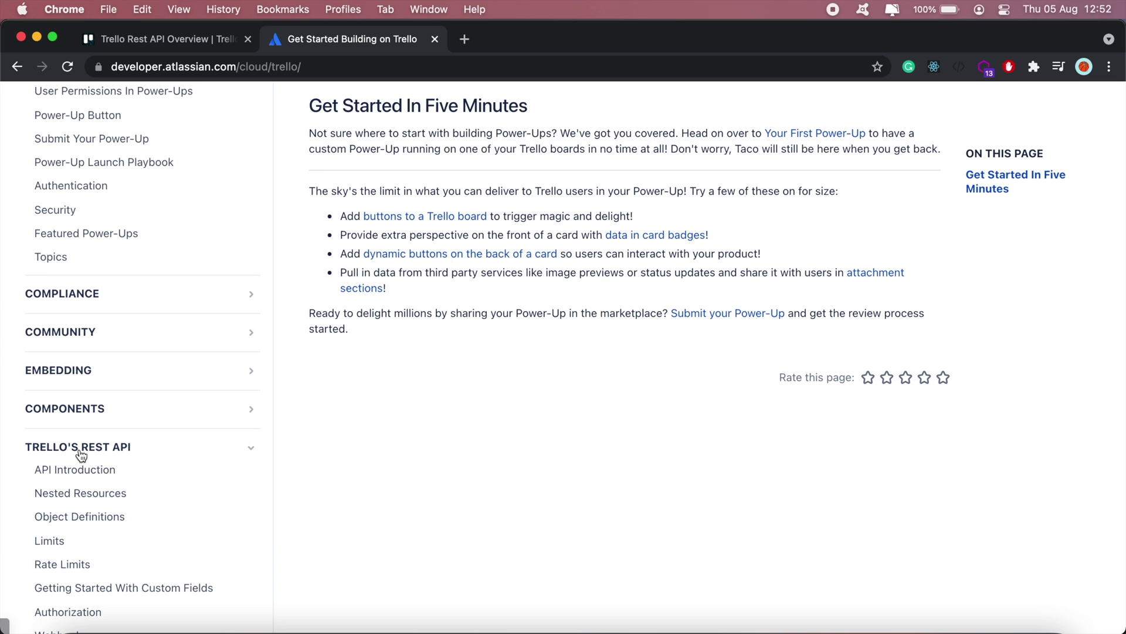
scroll(64, 477, down, 2)
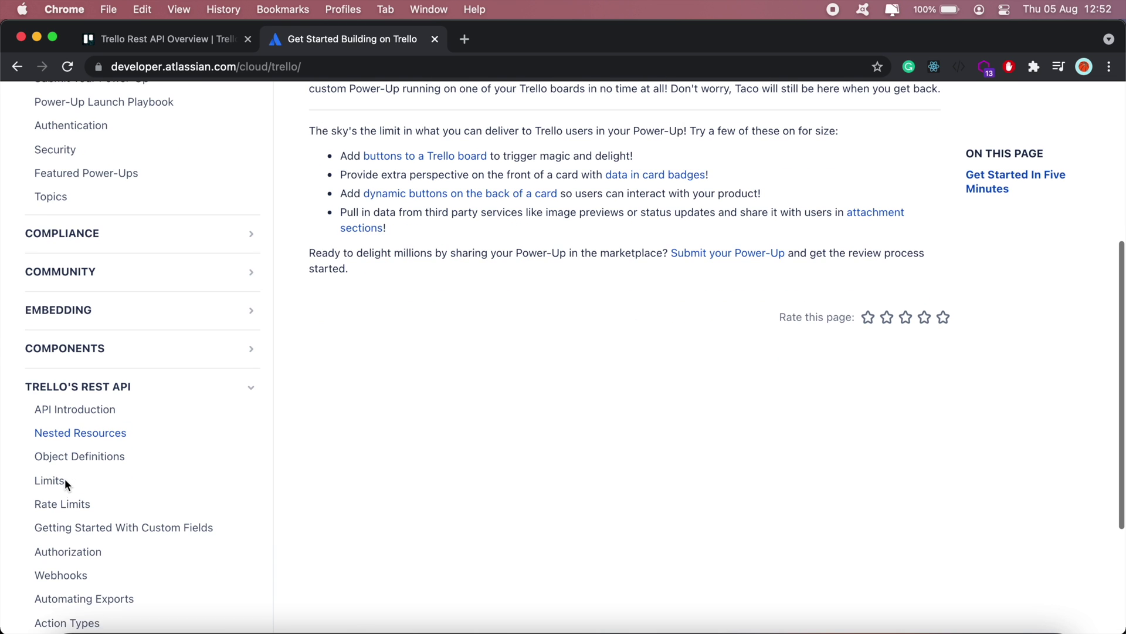
click(59, 411)
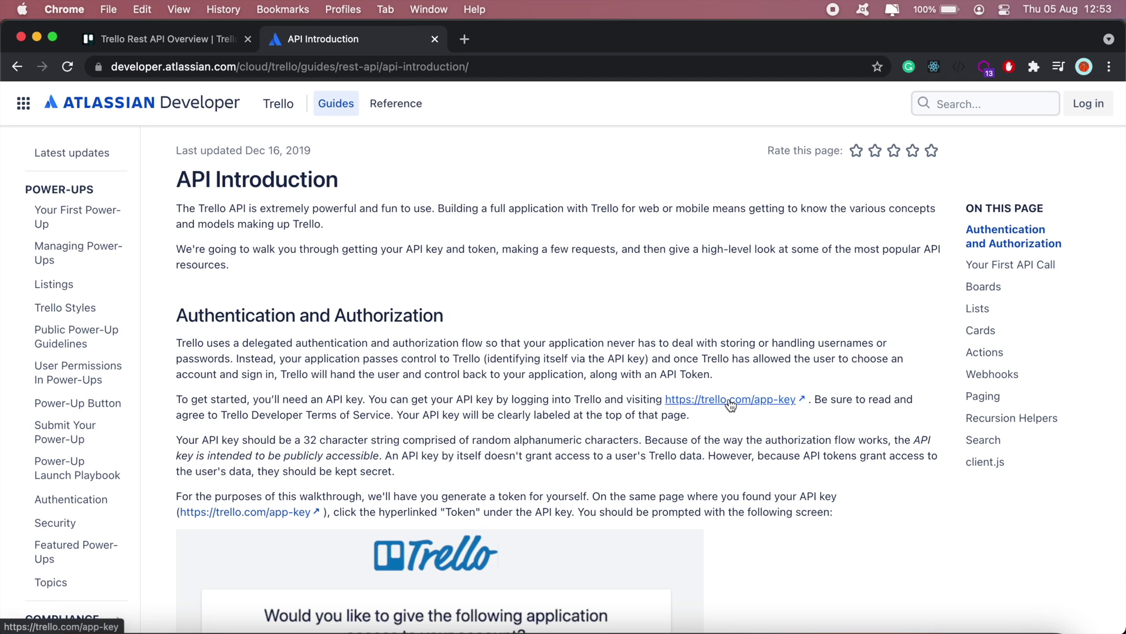
- Open the trello.com/app-key link in a new tab and accept the Developer Terms
super+click(757, 401)
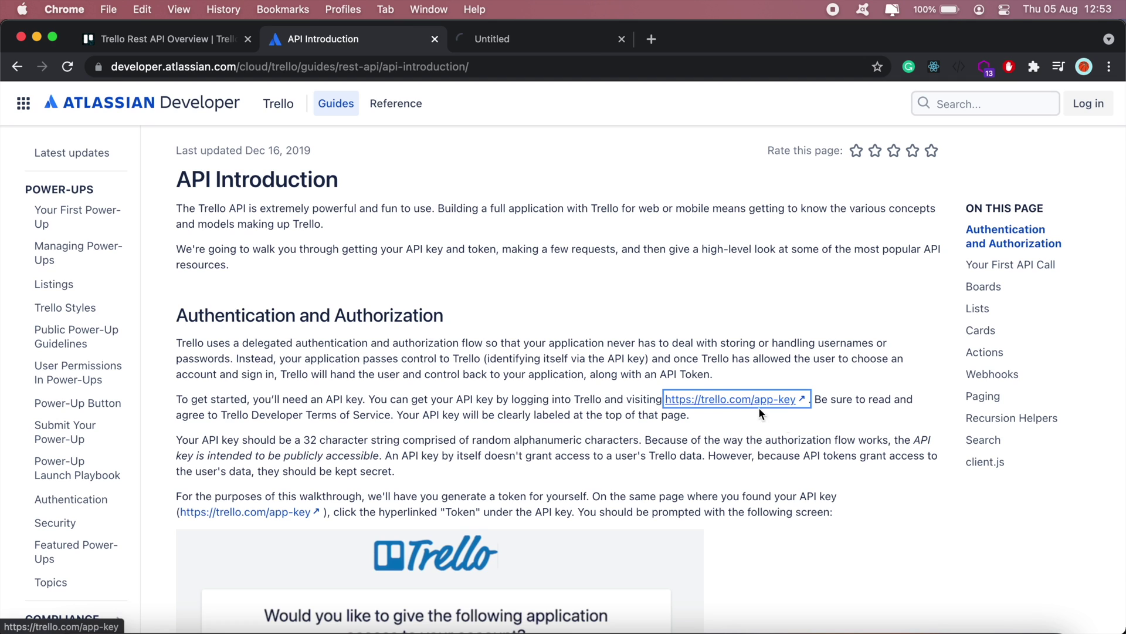
click(514, 38)
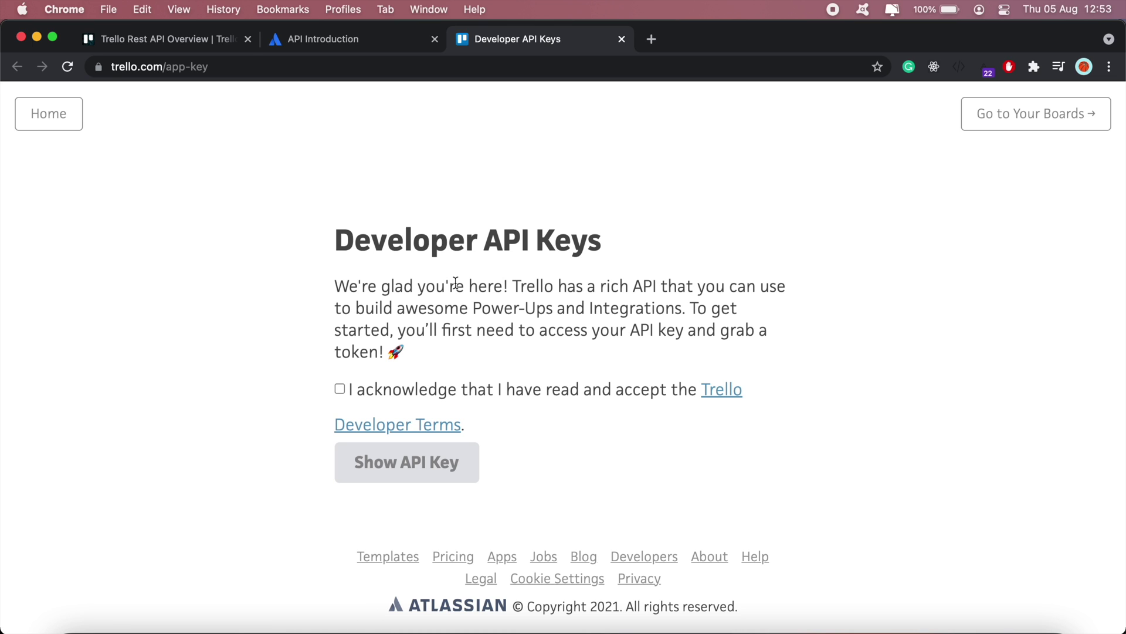
click(340, 389)
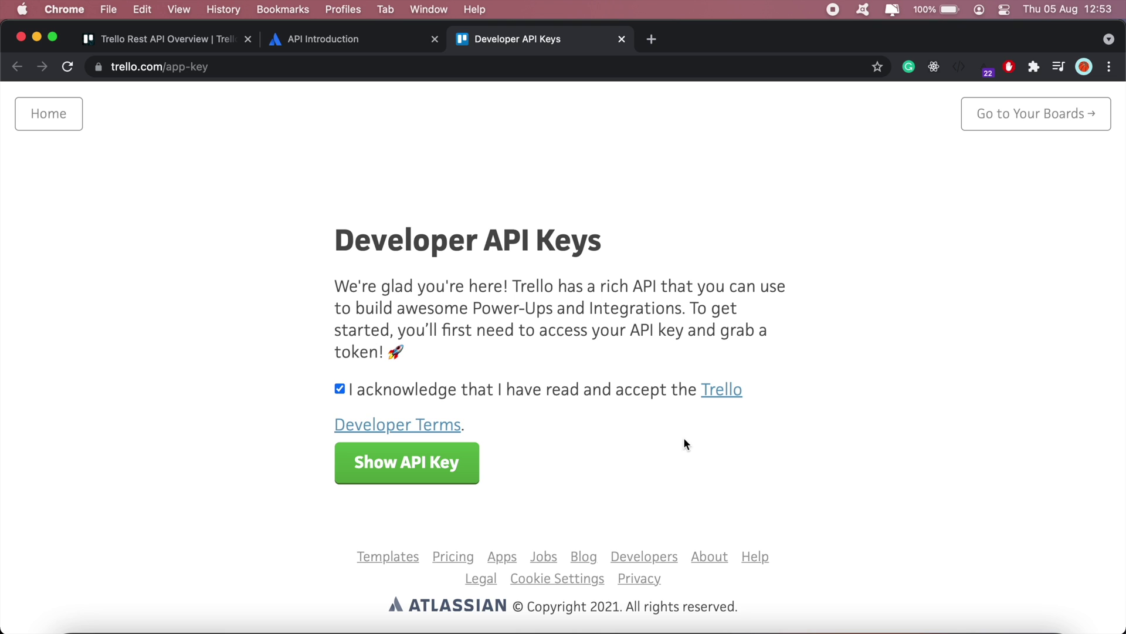
- Reveal and select the account's API key, then start generating a personal token
scroll(558, 440, down, 3)
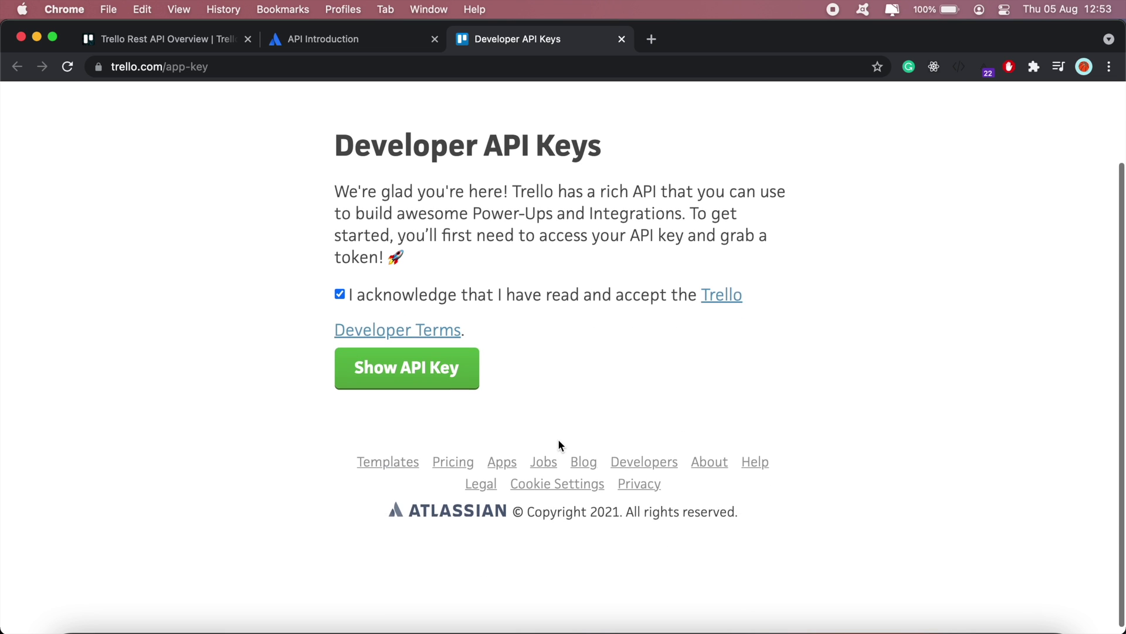
click(404, 373)
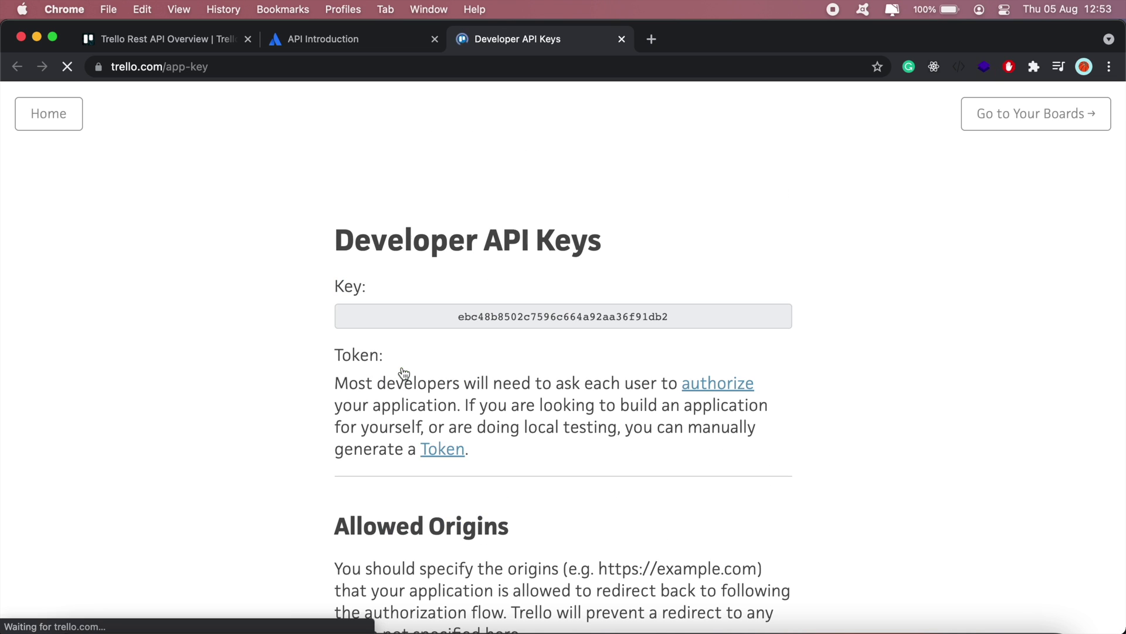
drag(459, 320, 698, 322)
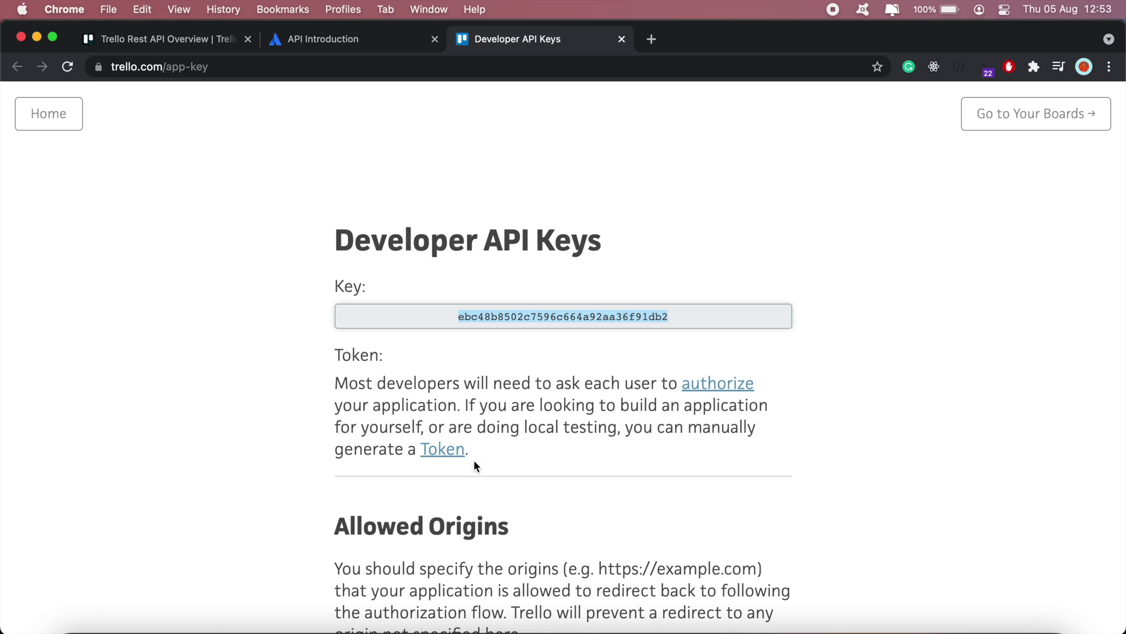
click(441, 455)
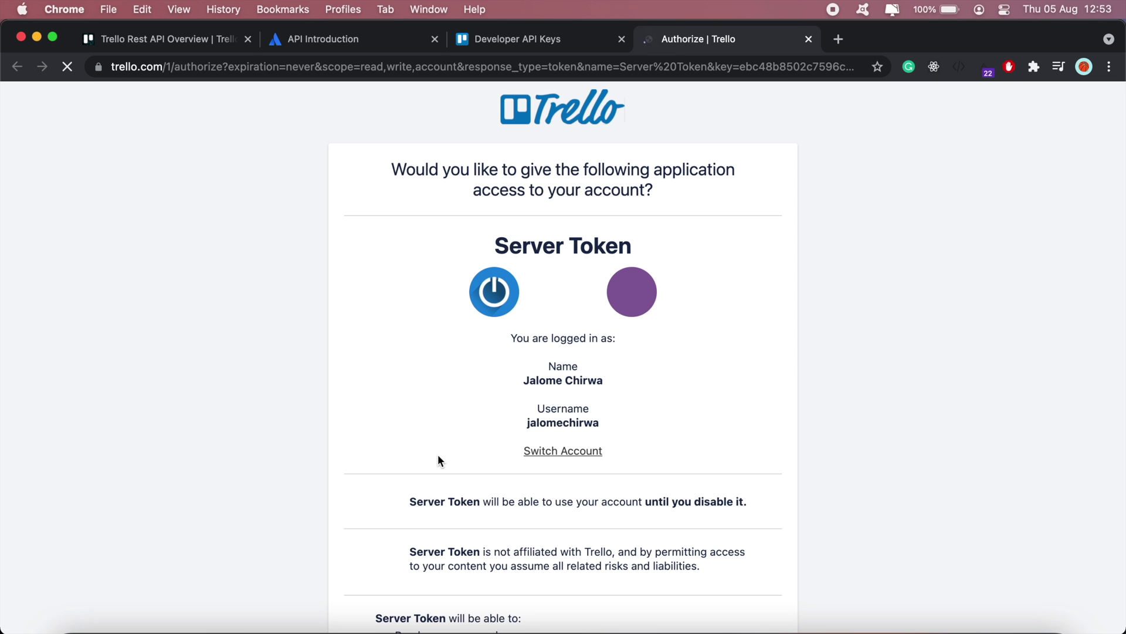
- Allow the Server Token account access, select the generated token, and close that tab
scroll(622, 376, down, 10)
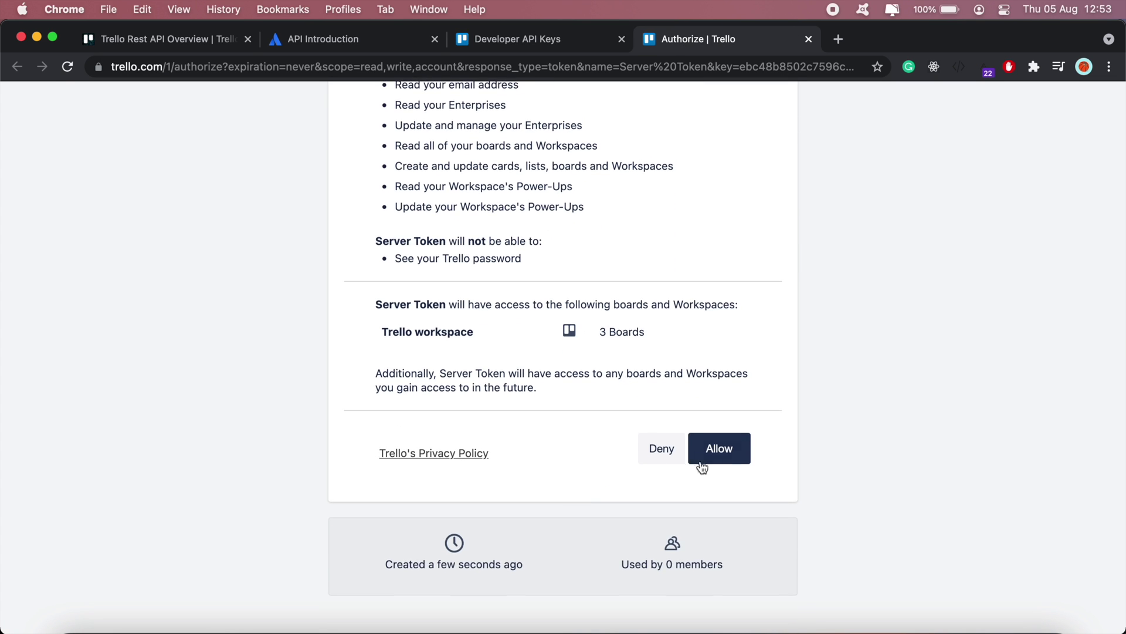
click(720, 451)
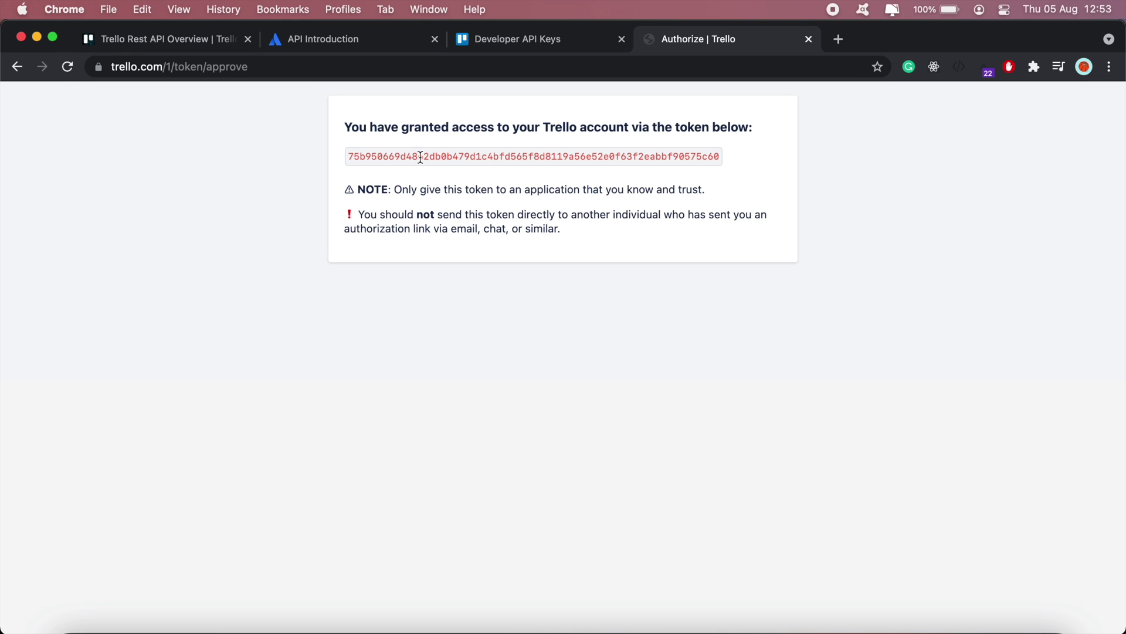
drag(346, 156, 732, 158)
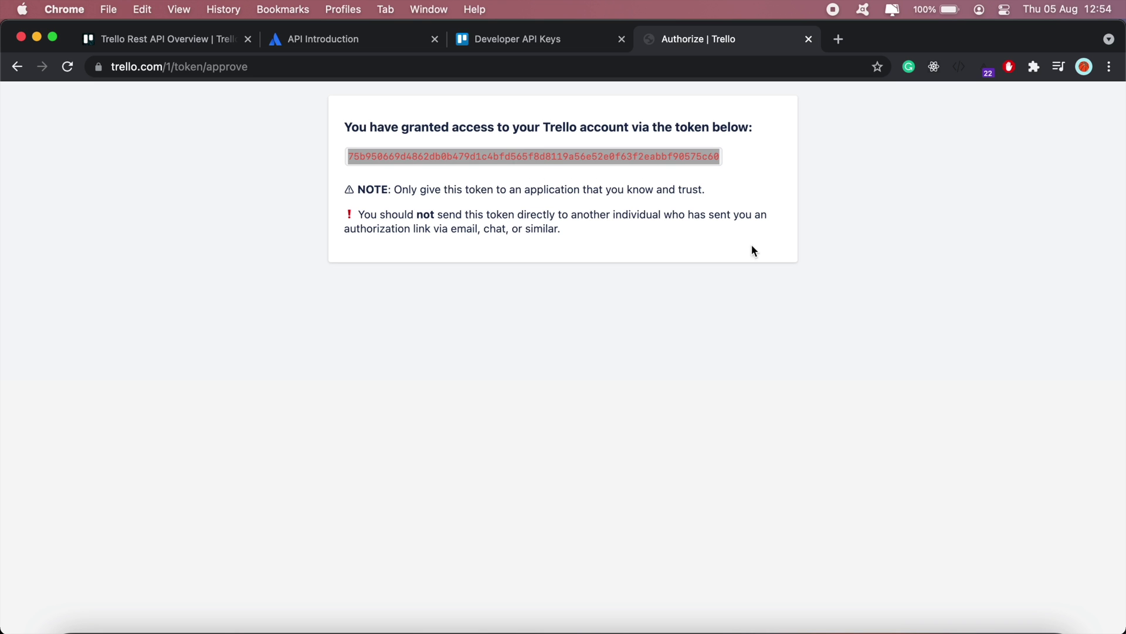
key(super+w)
scroll(546, 456, down, 3)
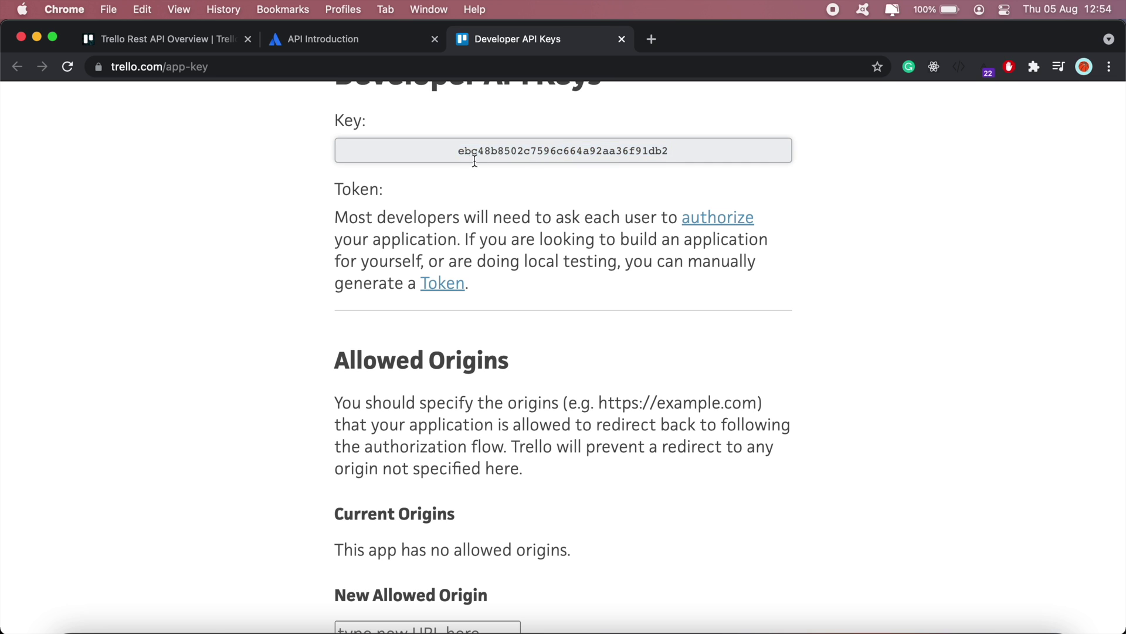
- Select the full API key, then return to the API Introduction guide
double_click(441, 151)
key(ctrl+shift+Tab)
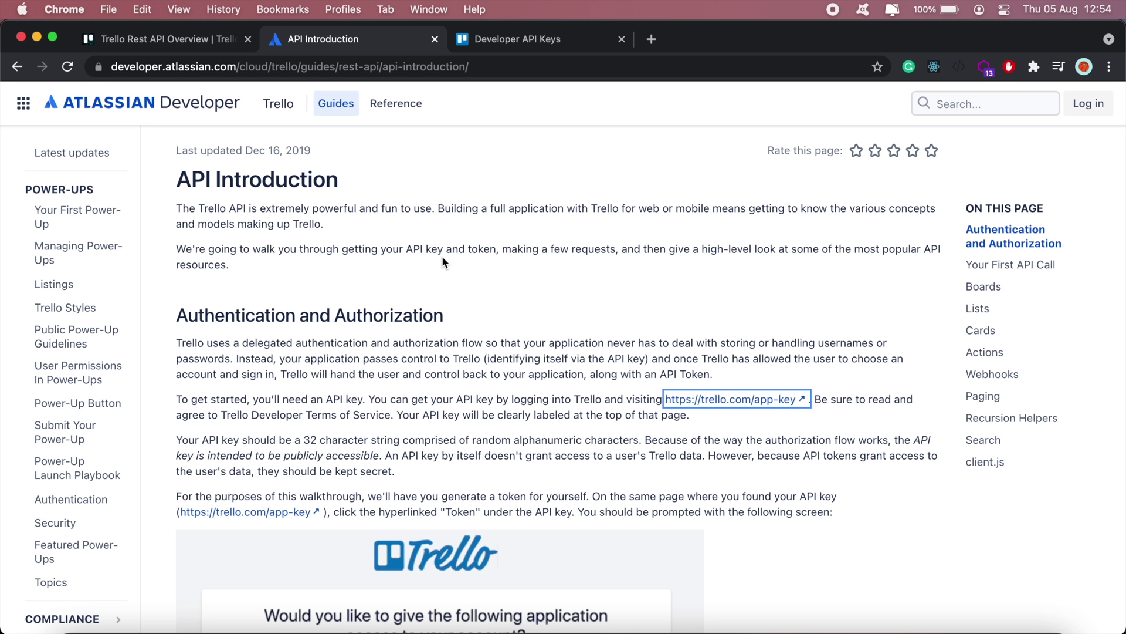
scroll(461, 409, down, 1)
scroll(462, 409, down, 15)
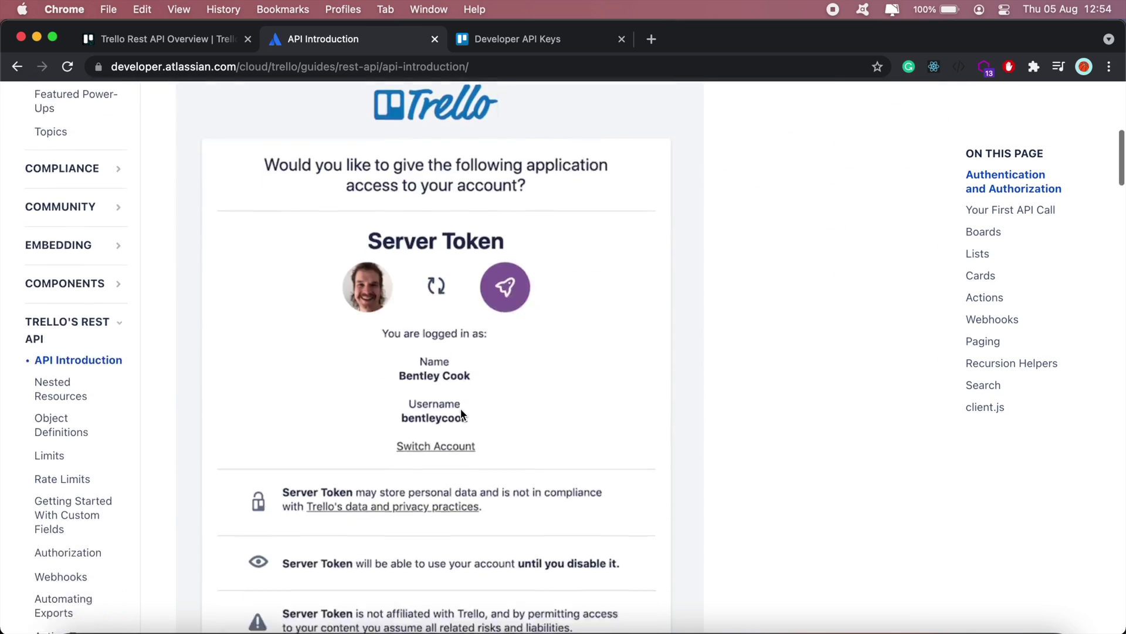
scroll(461, 414, down, 10)
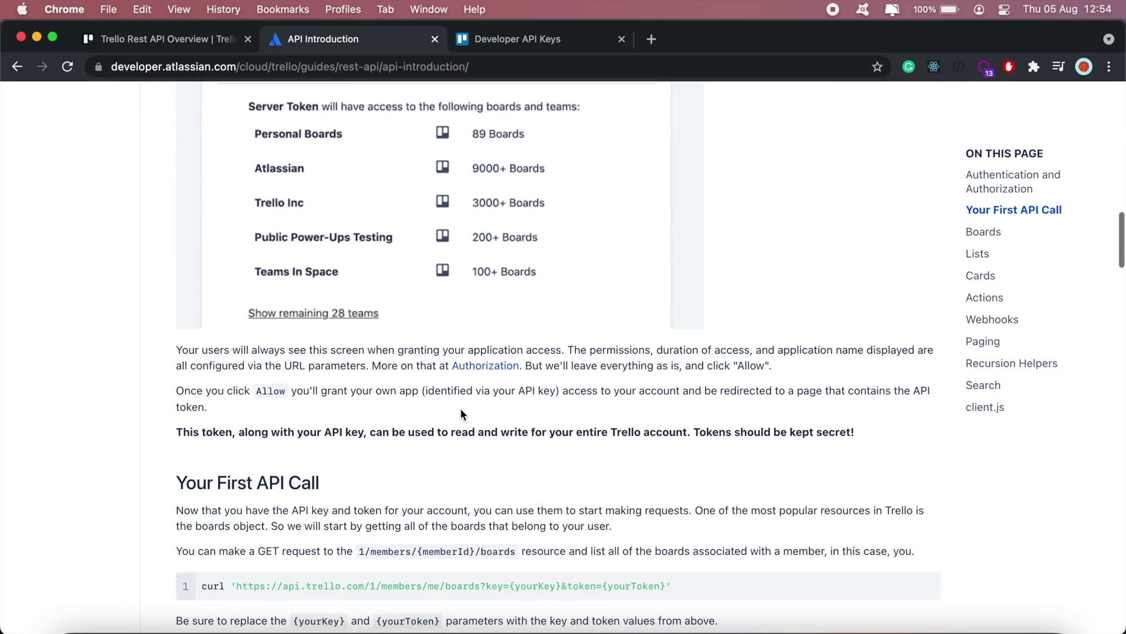
scroll(527, 427, down, 3)
drag(177, 364, 330, 363)
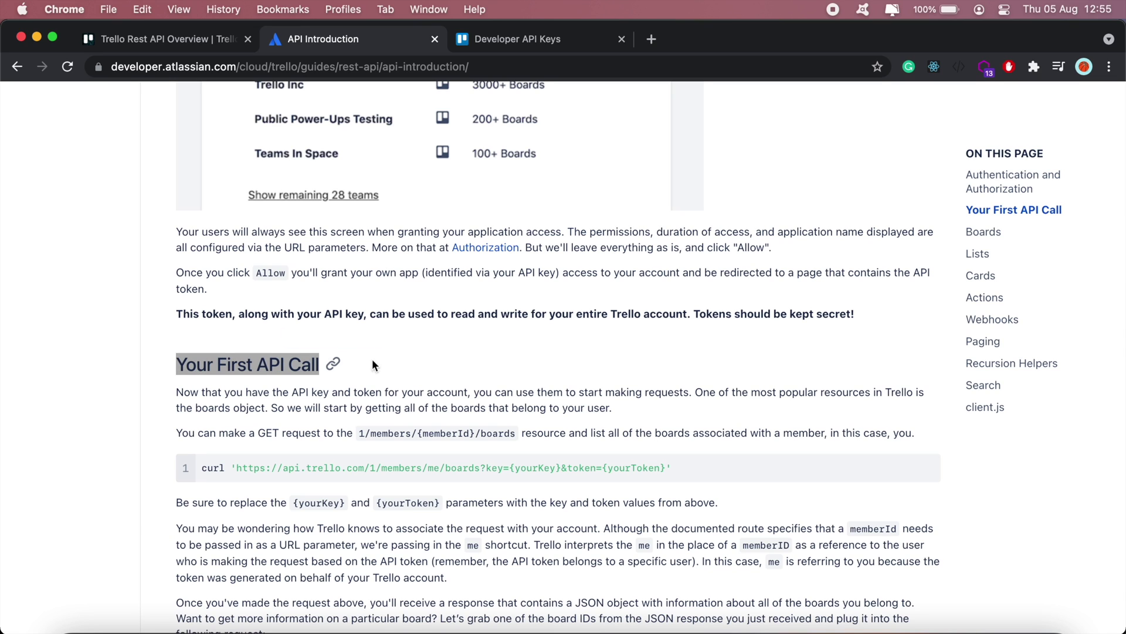
click(479, 362)
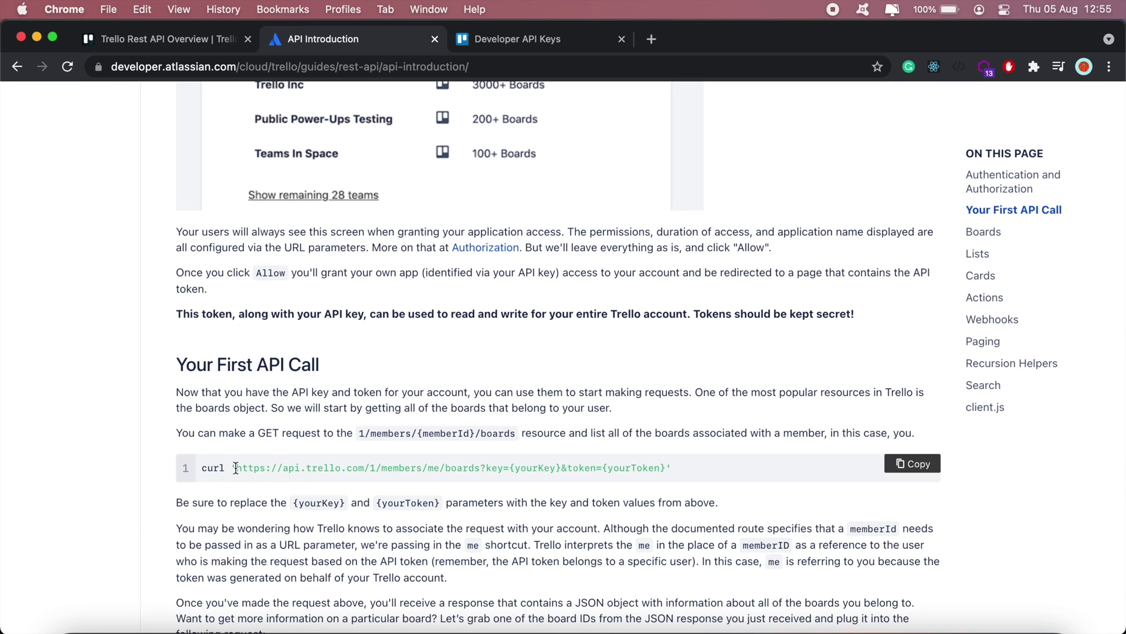
drag(235, 468, 371, 468)
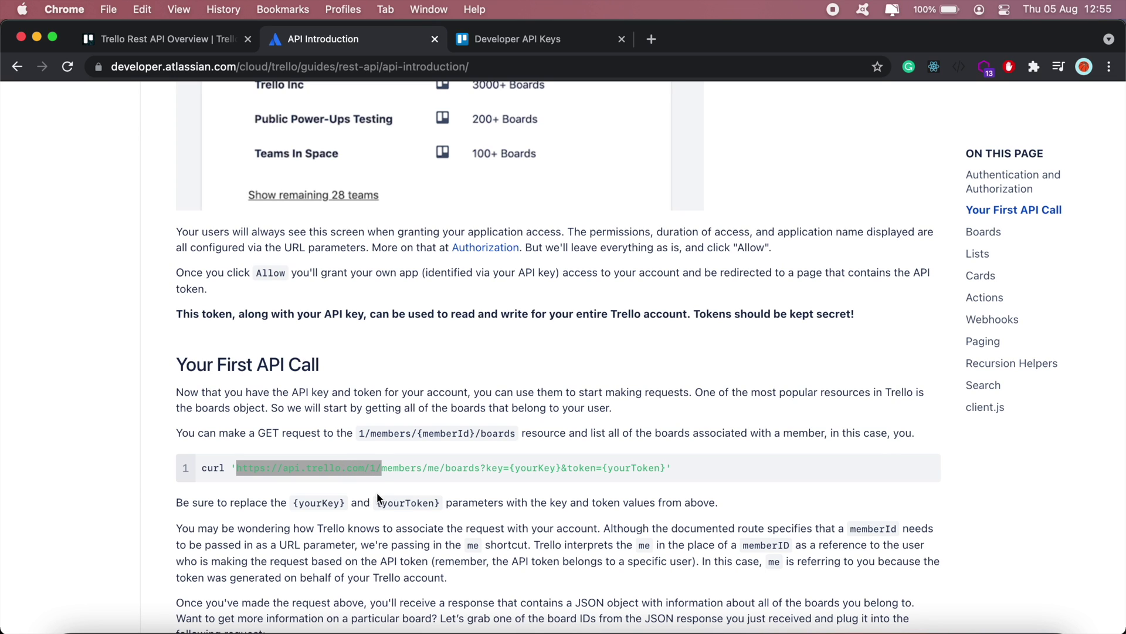
click(365, 521)
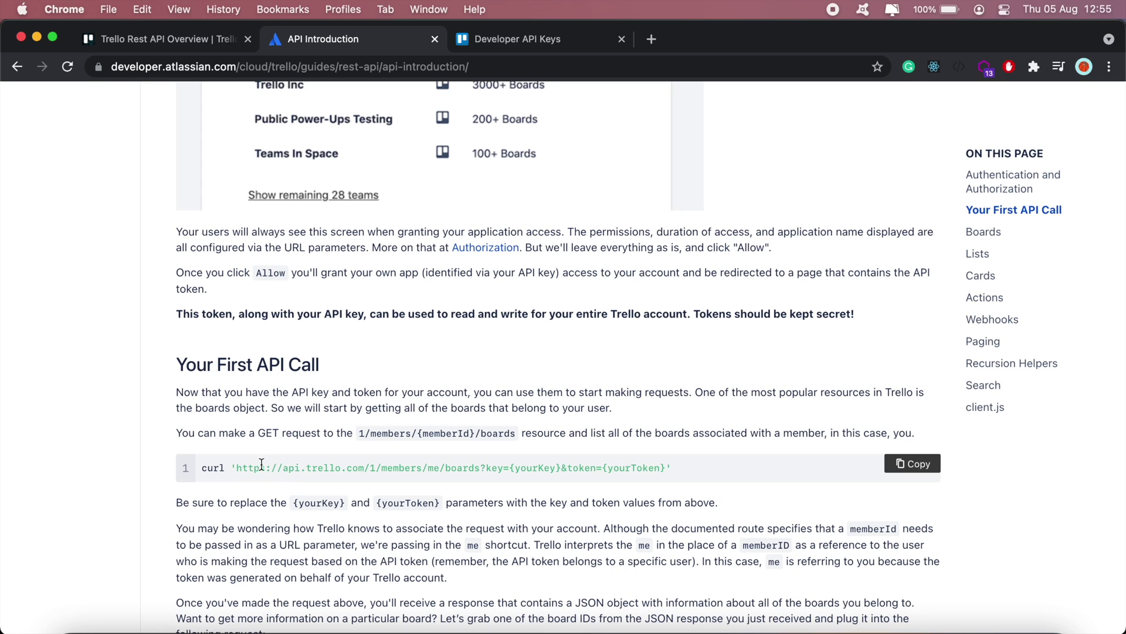
drag(236, 470, 386, 475)
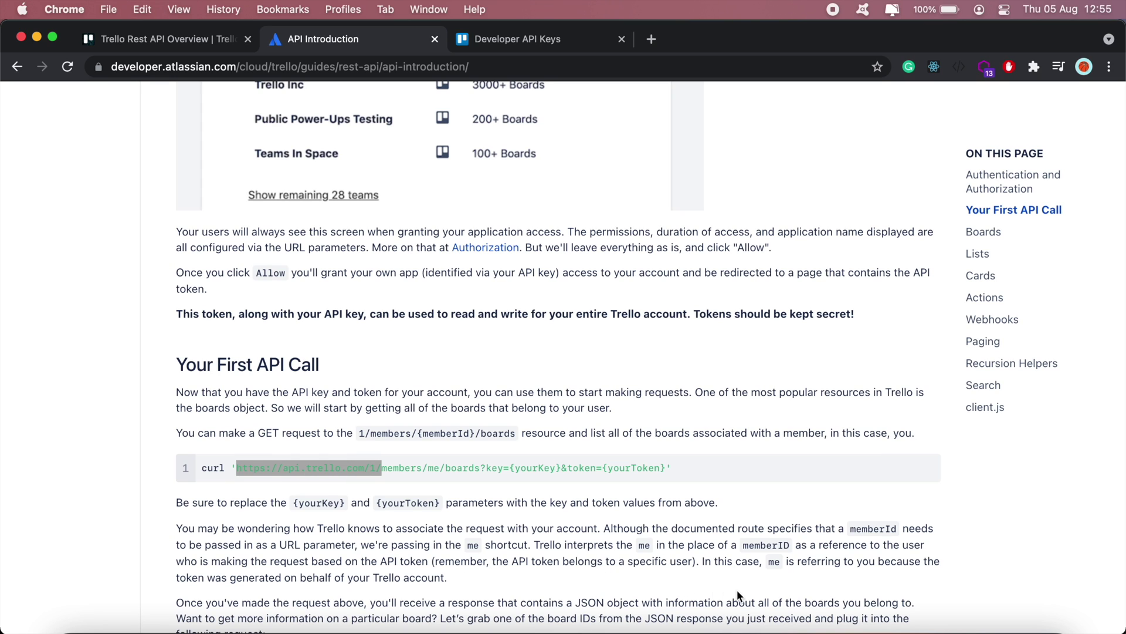
scroll(517, 318, down, 1)
click(516, 318)
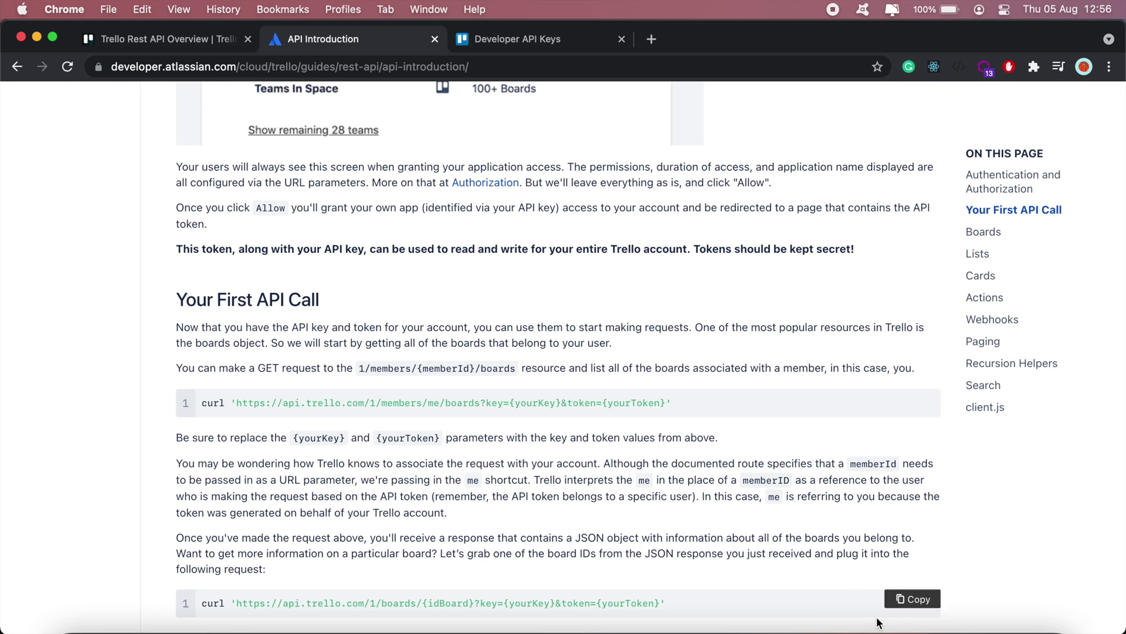
click(958, 628)
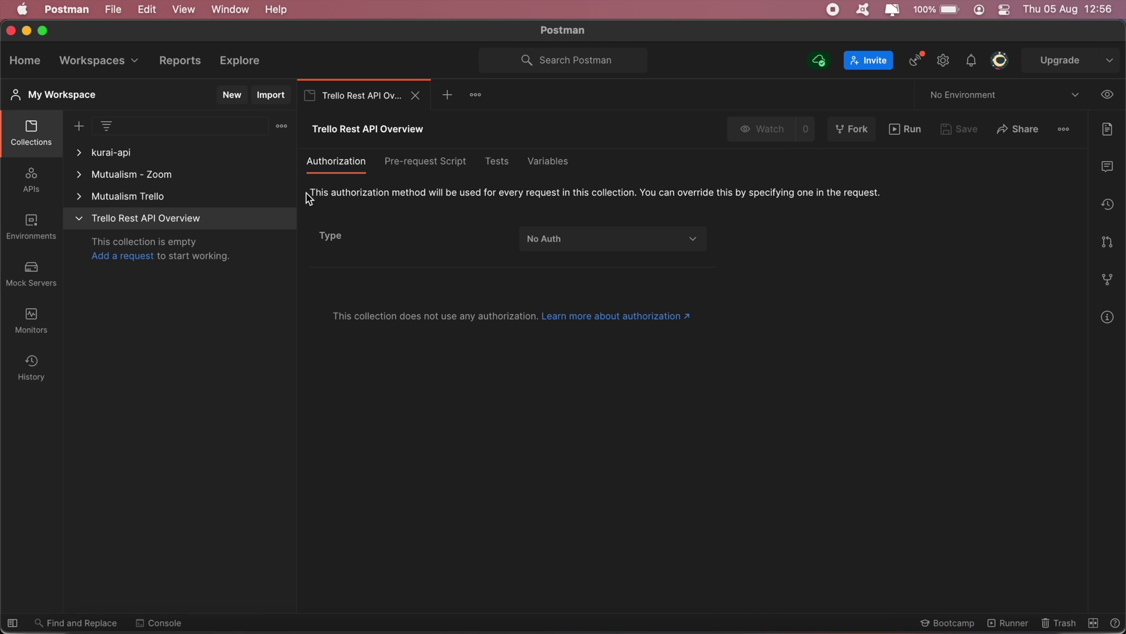
- Add a request named 'Create card' to the Trello Rest API Overview collection
click(282, 219)
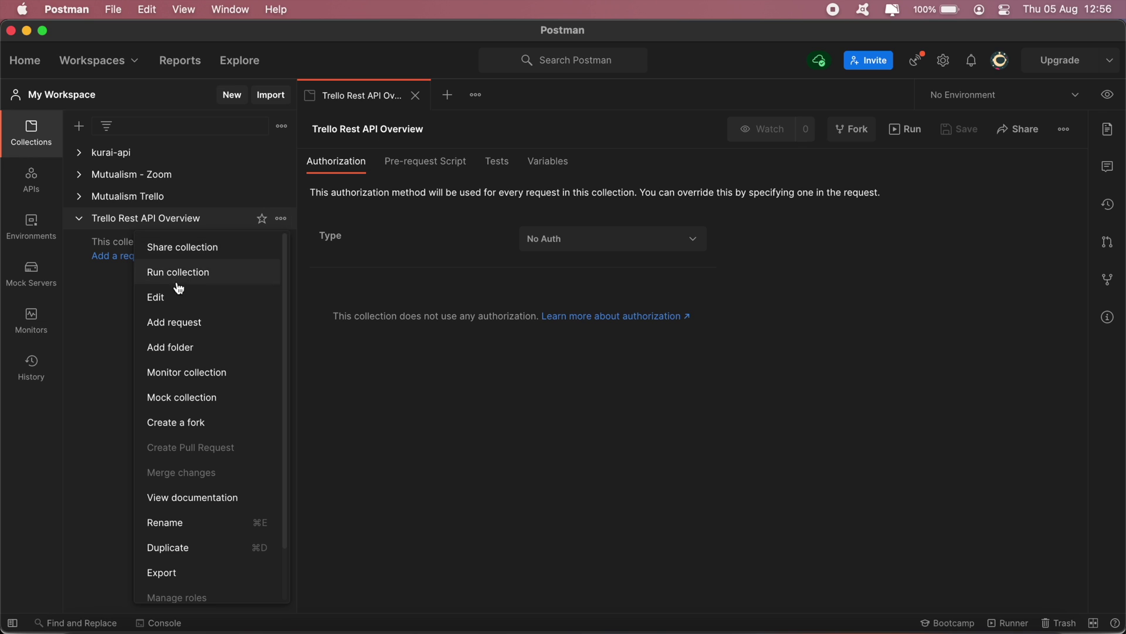
click(199, 332)
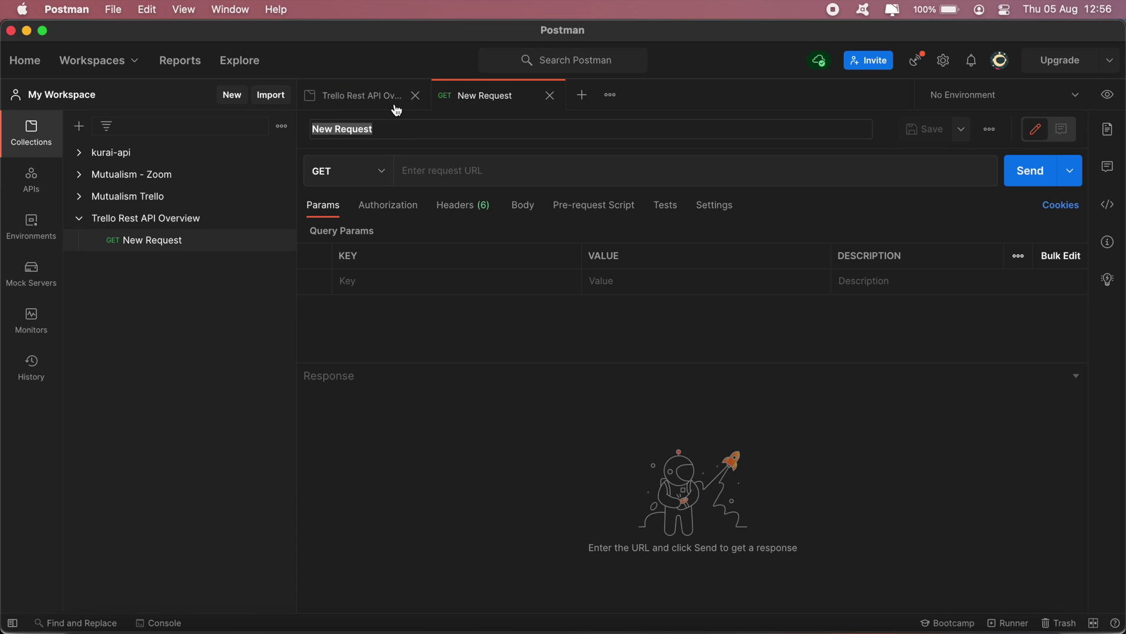
text(C)
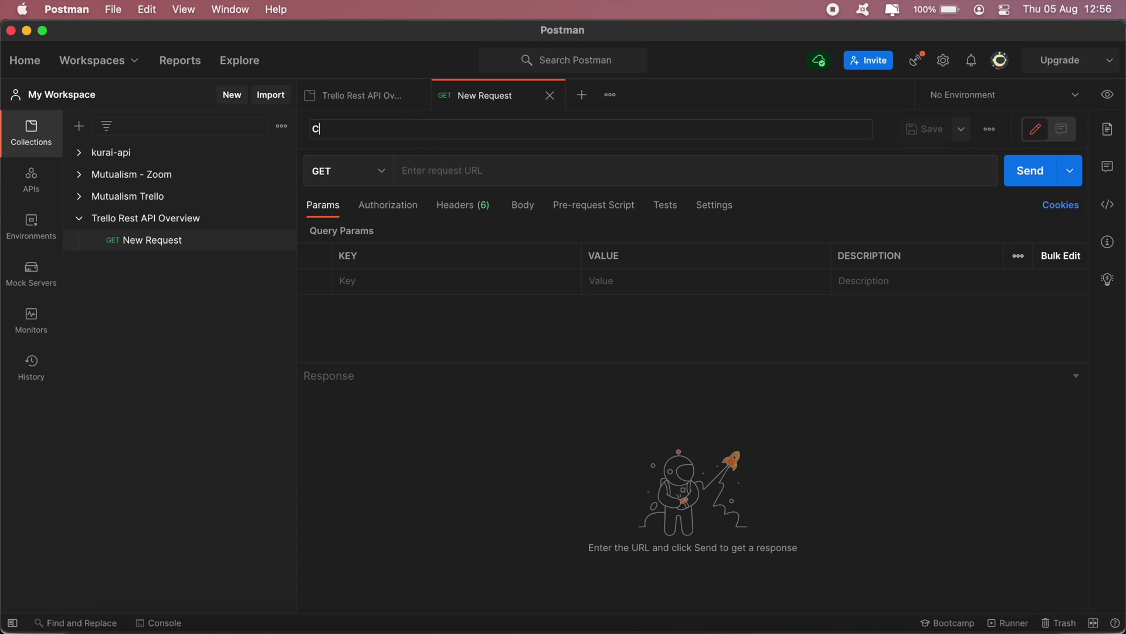
text(reate card)
click(364, 176)
click(350, 235)
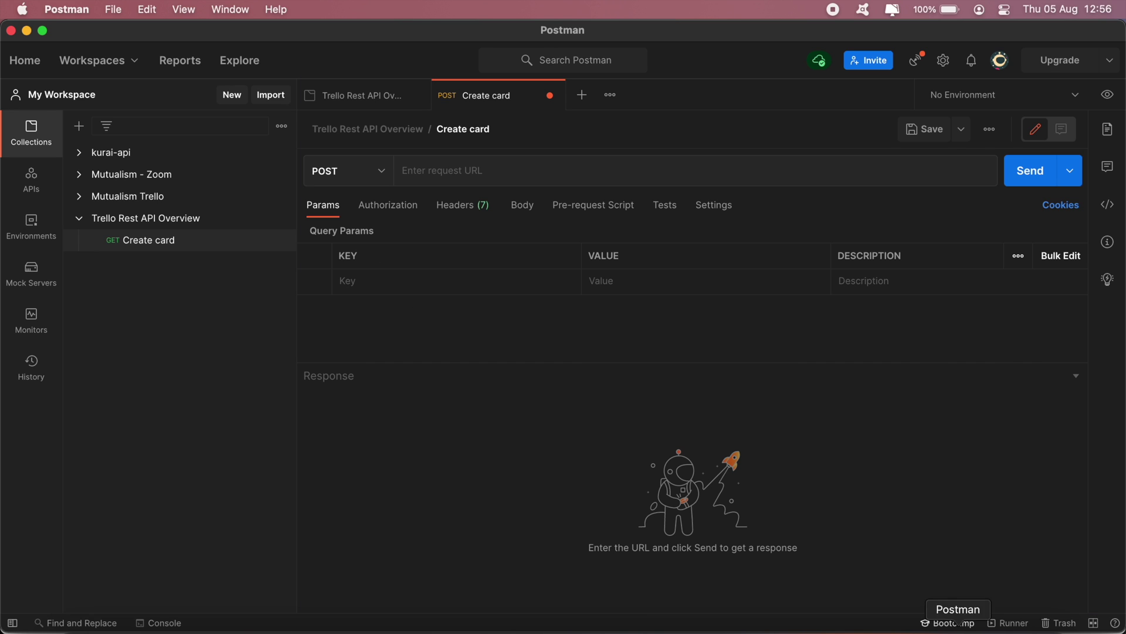
click(443, 176)
key(super+v)
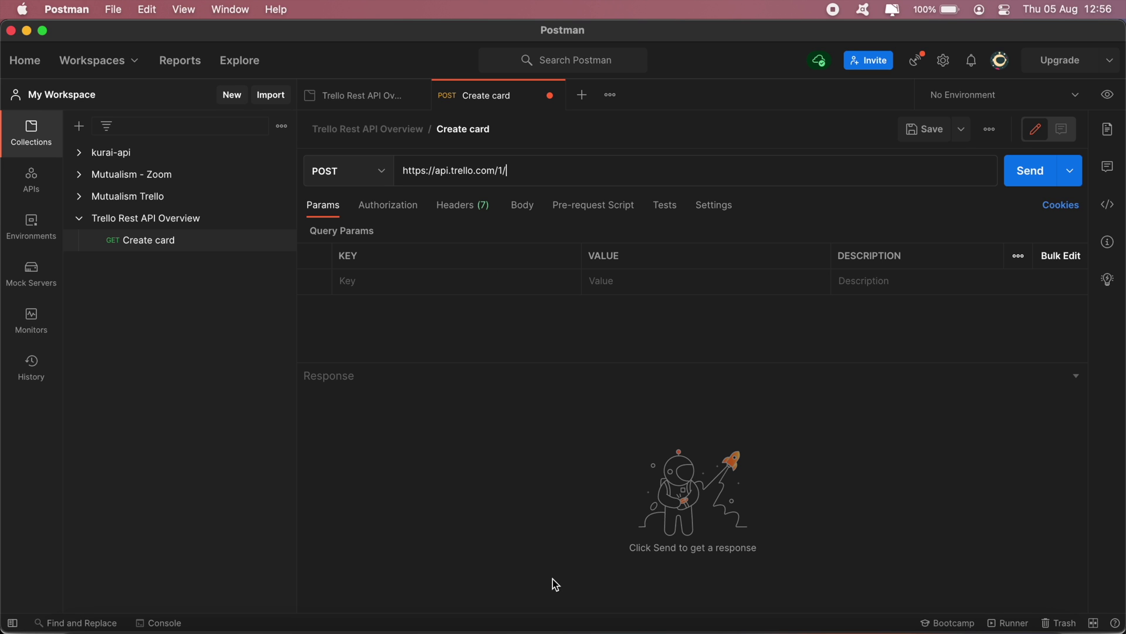
click(725, 627)
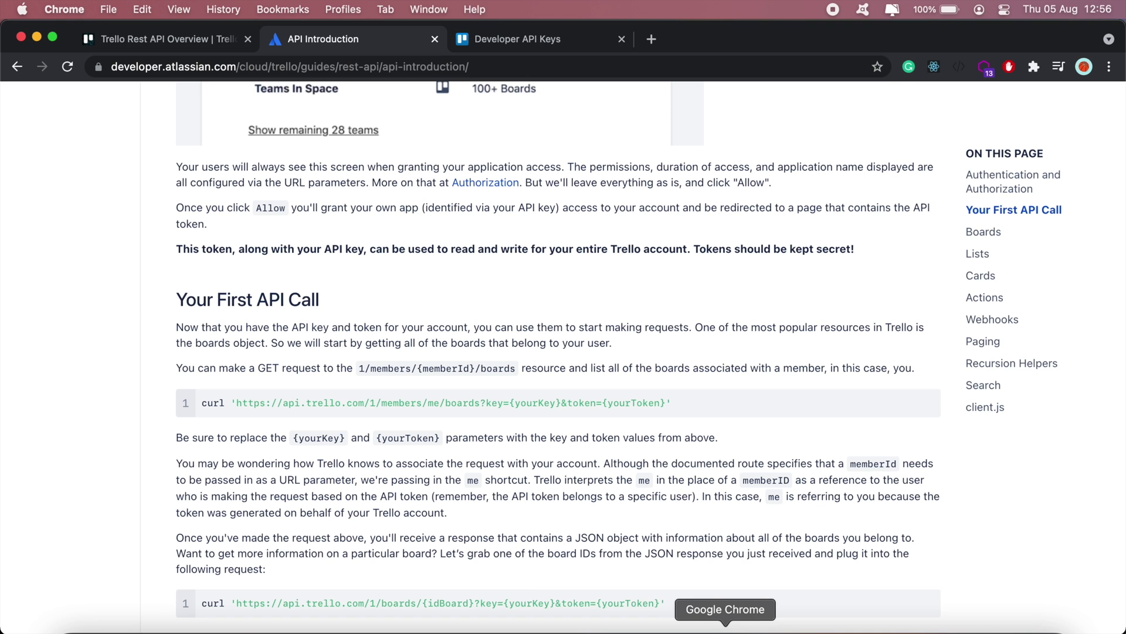
- Look up Cards > Create a new Card in the REST API reference and select the key parameter
scroll(484, 564, down, 5)
scroll(484, 564, down, 2)
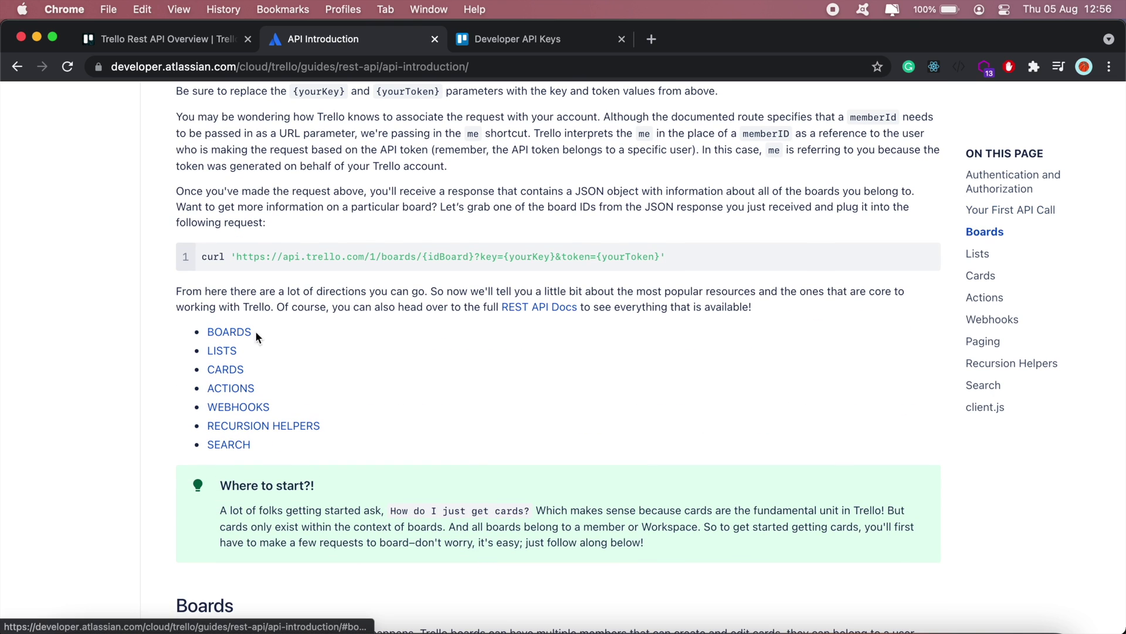
click(545, 309)
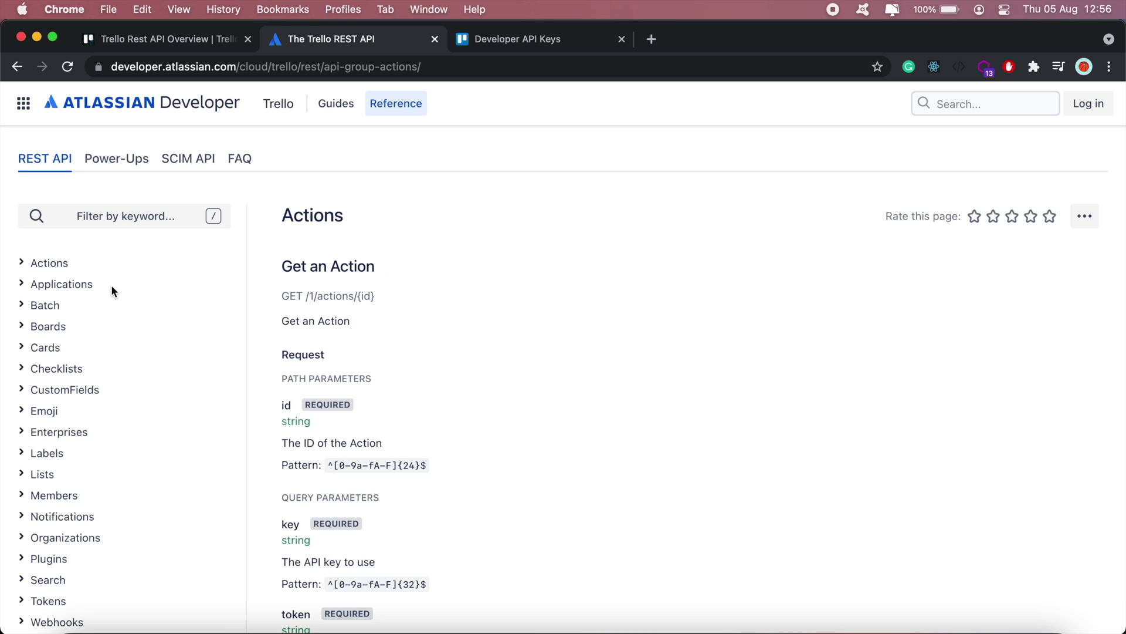
scroll(73, 327, down, 3)
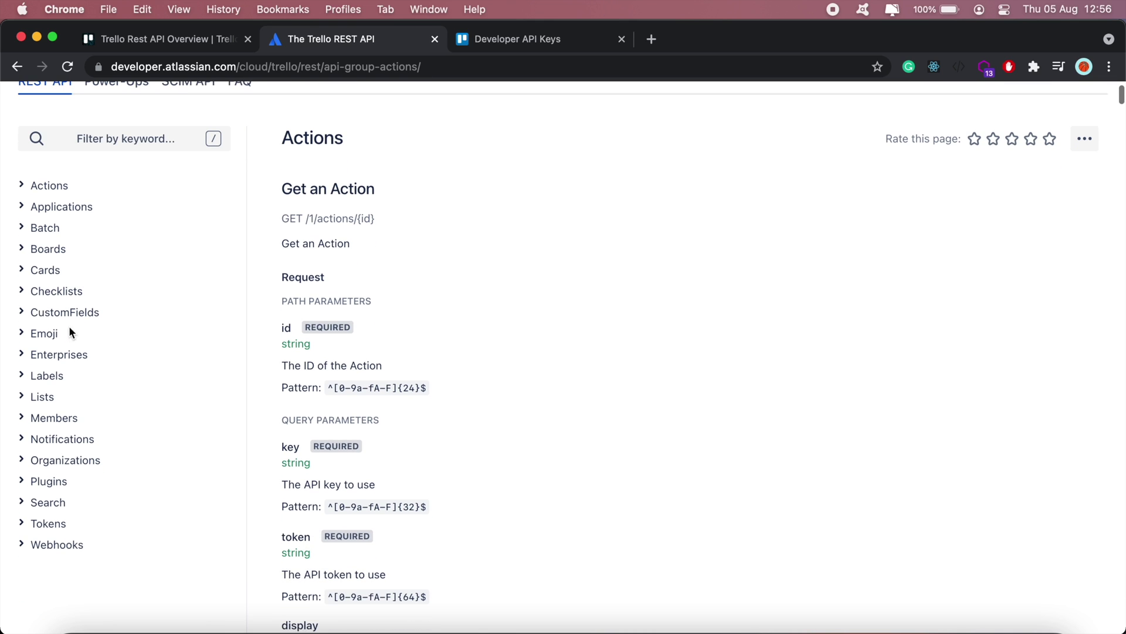
click(21, 270)
click(106, 300)
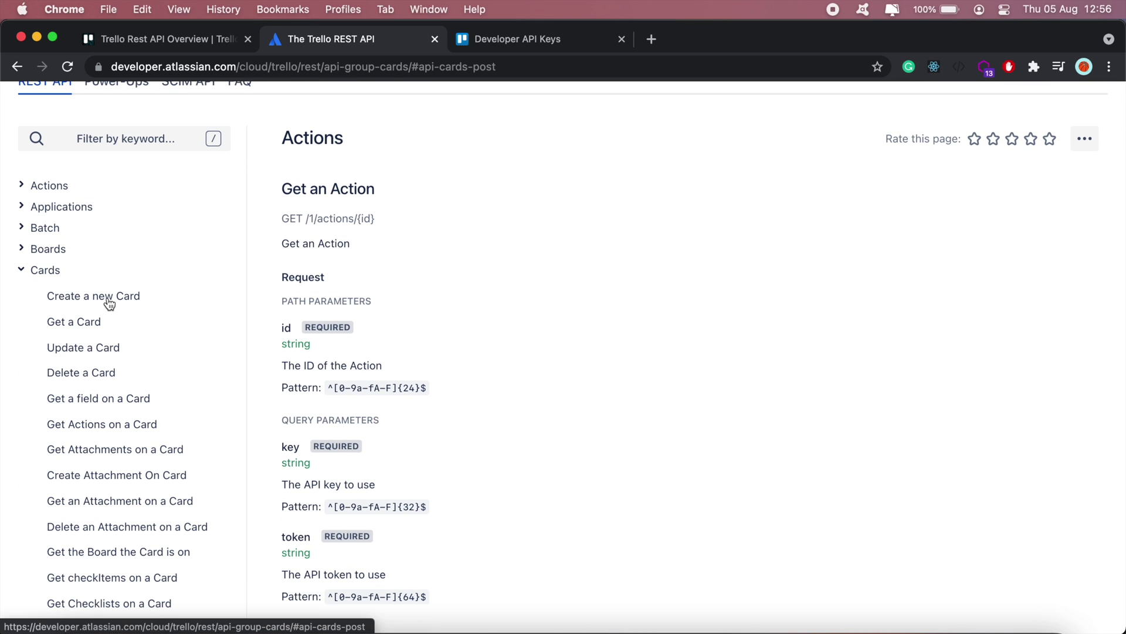
scroll(304, 249, up, 4)
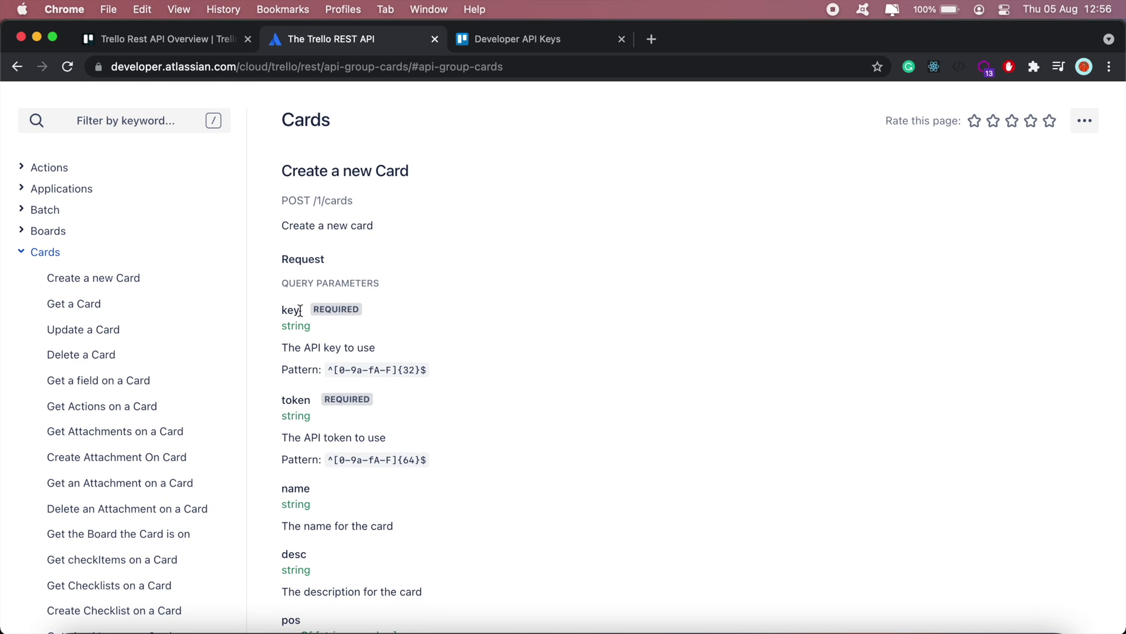
drag(301, 311, 277, 315)
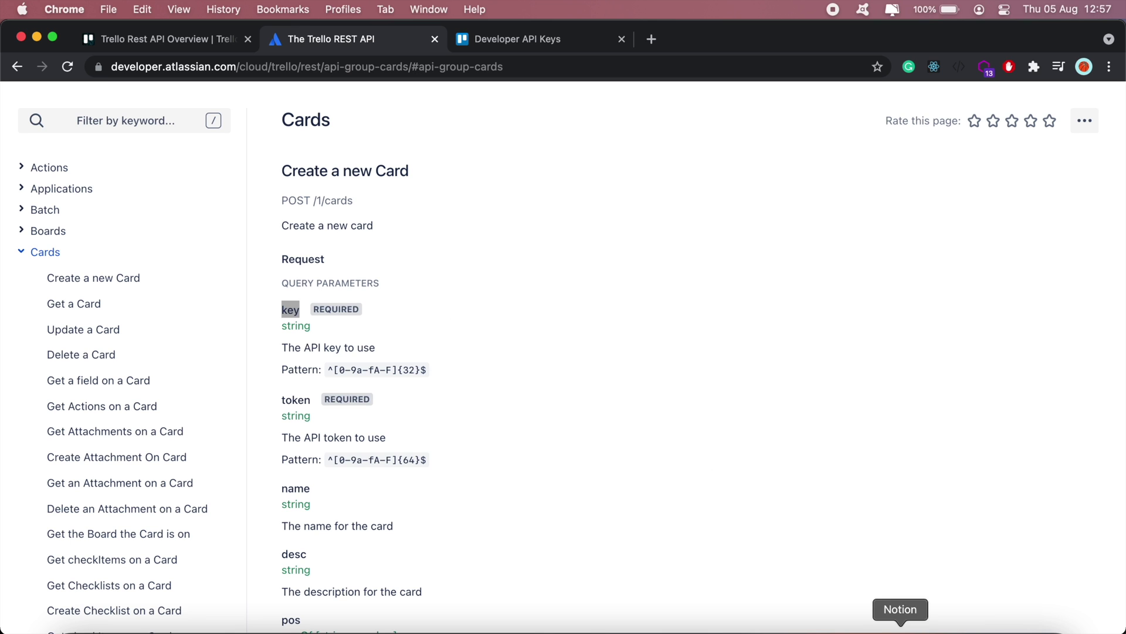
click(958, 630)
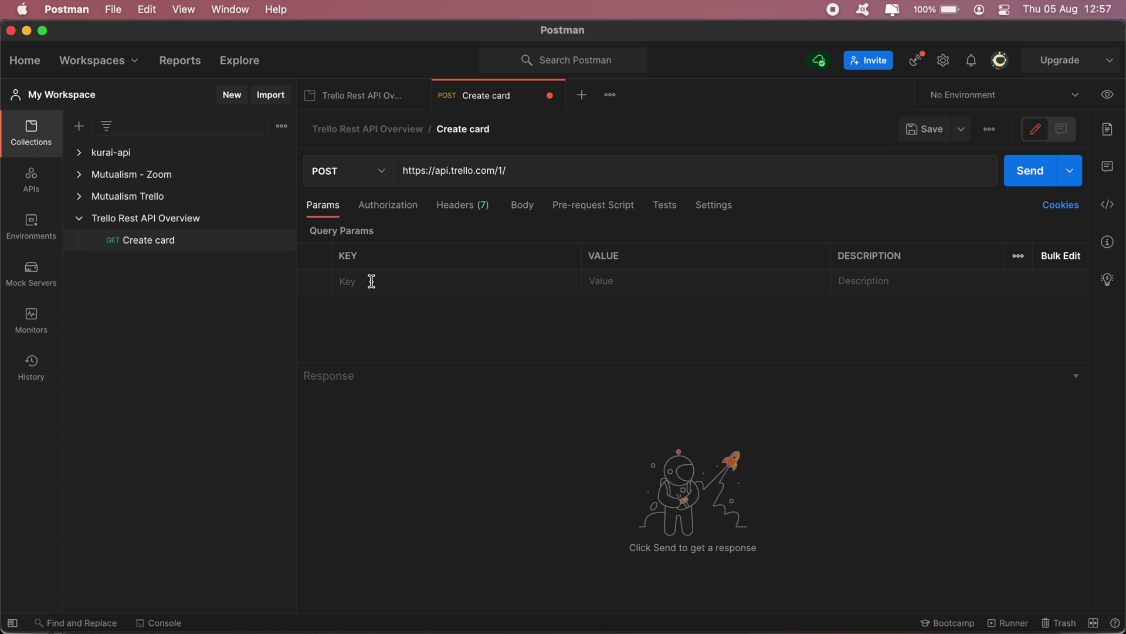
- Add key and token query parameters, pasting the API key and personal token as values
text(key)
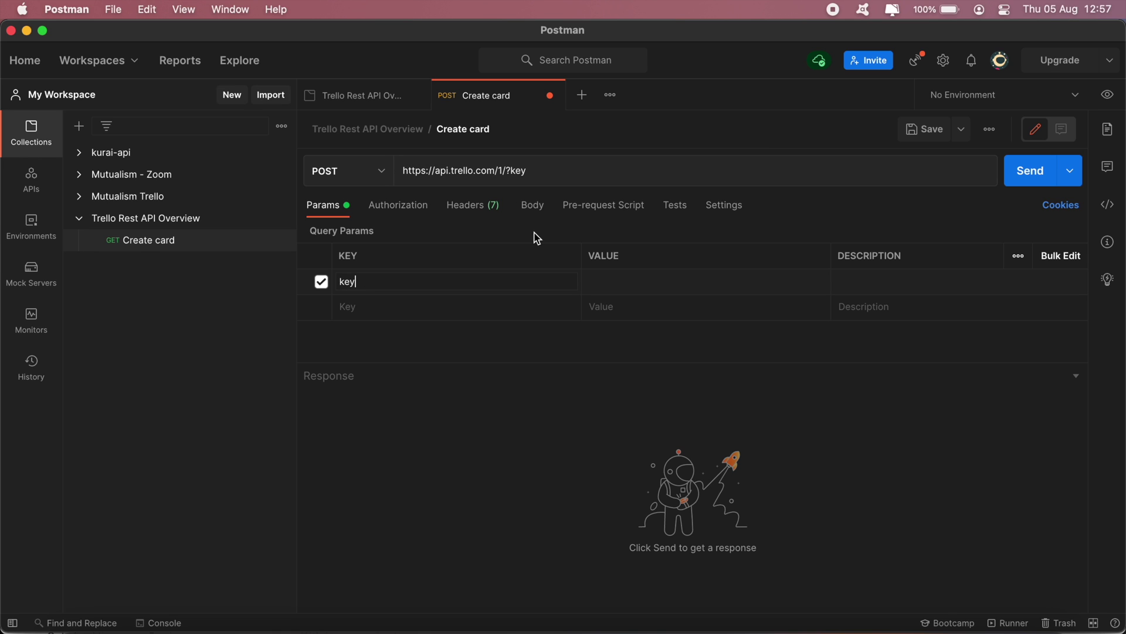
click(635, 275)
click(483, 307)
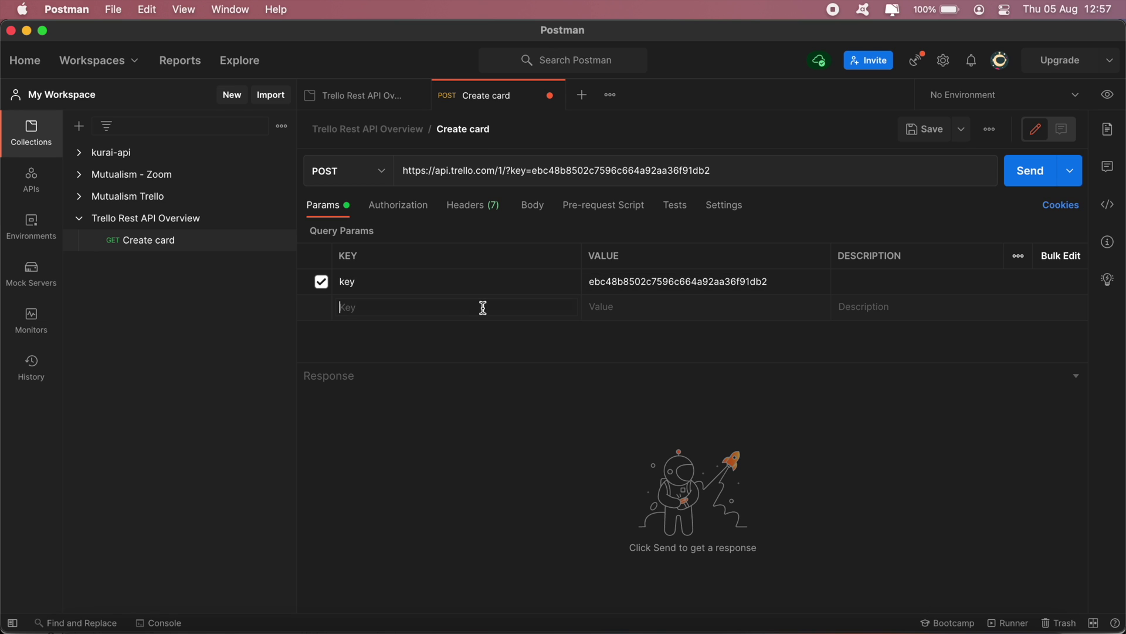
text(token)
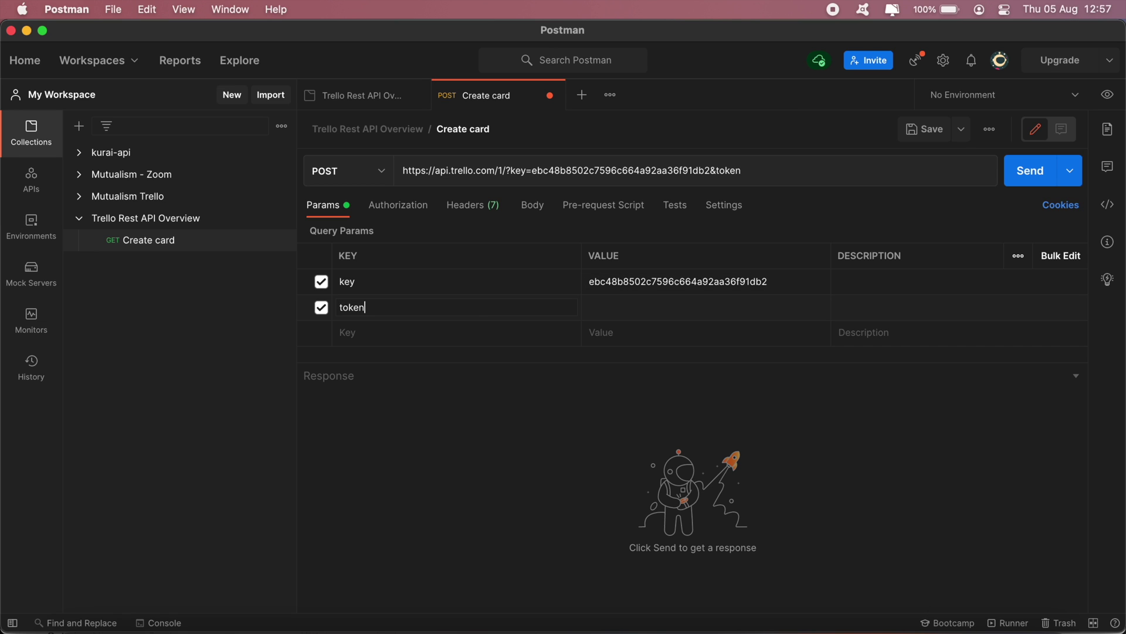
click(633, 315)
key(super+v)
- Check the Trello API docs for further parameters, then return to Postman
click(725, 627)
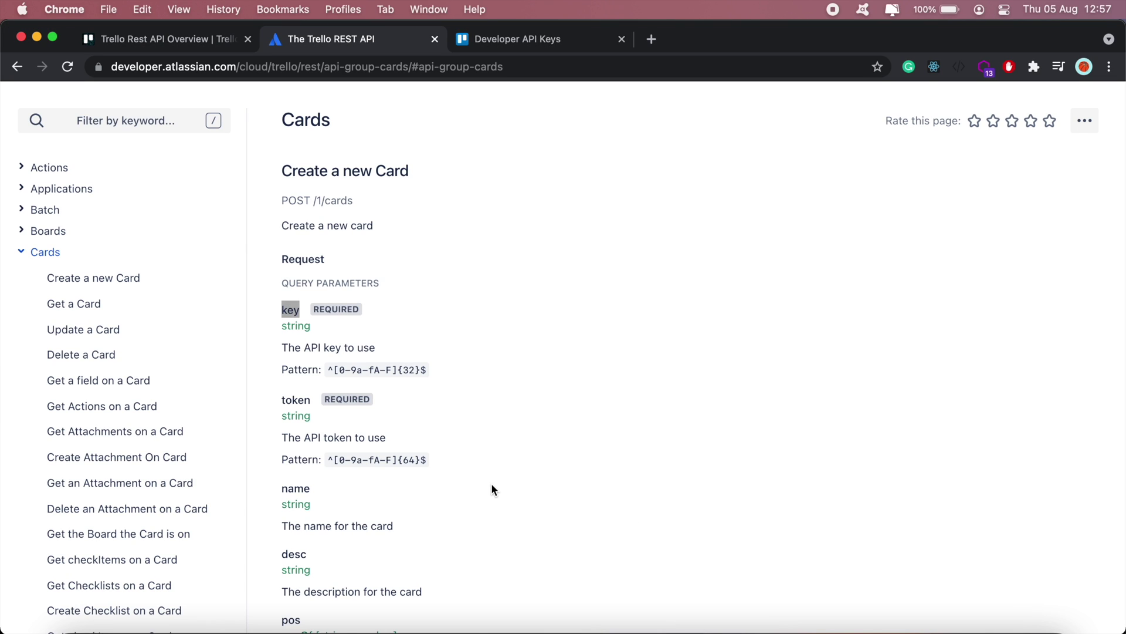
scroll(491, 483, down, 2)
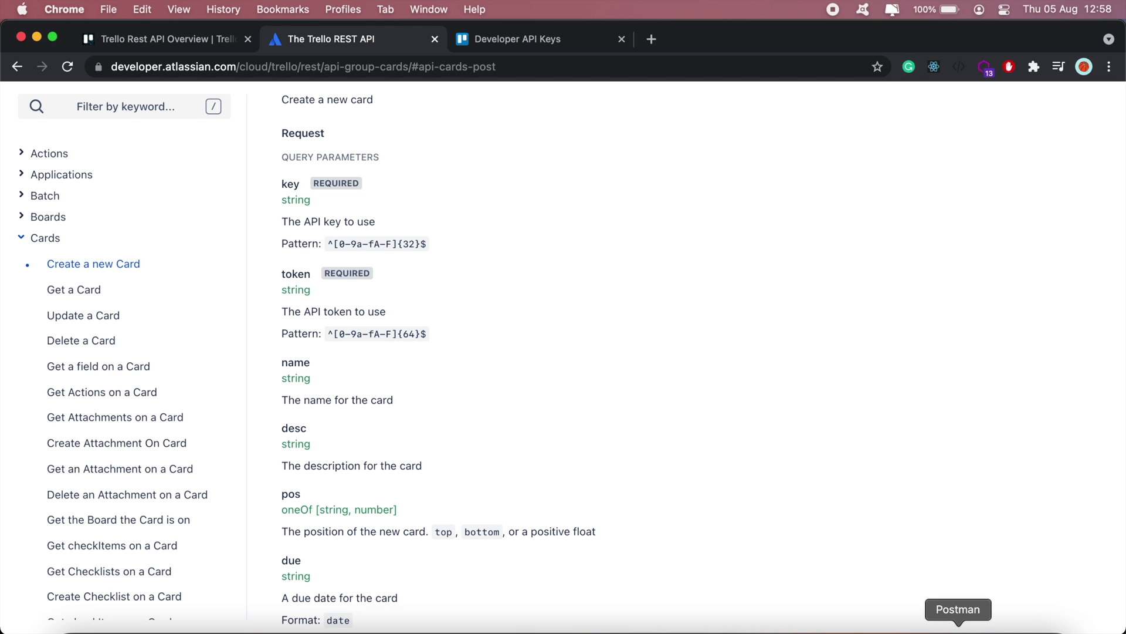
click(958, 627)
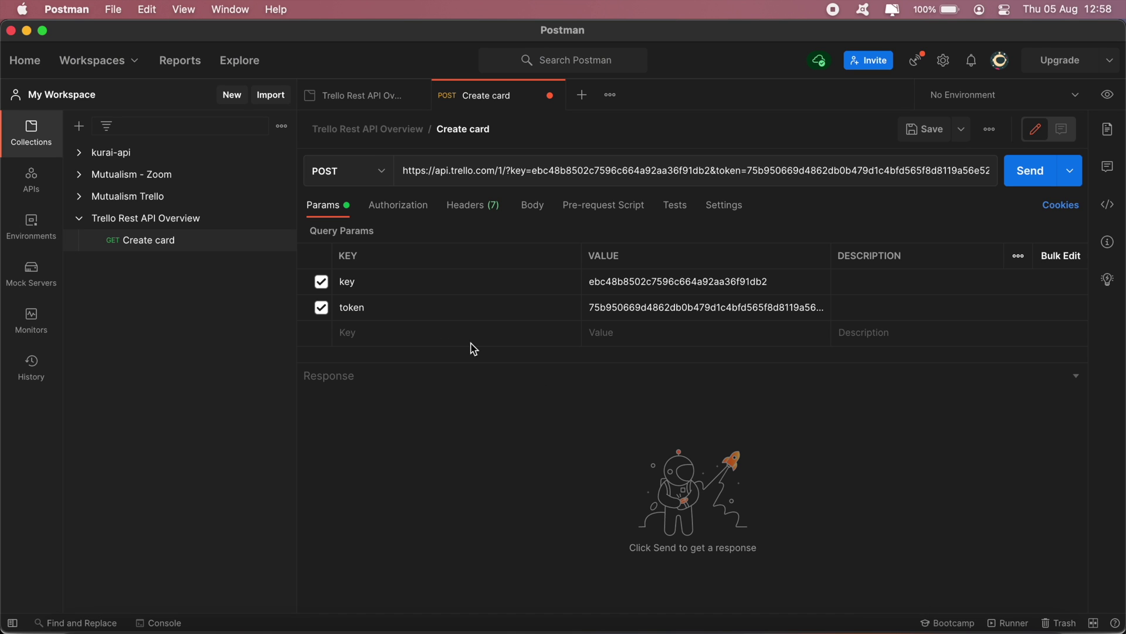
- Add a name parameter 'Test card' and a desc parameter with a test description
text(name)
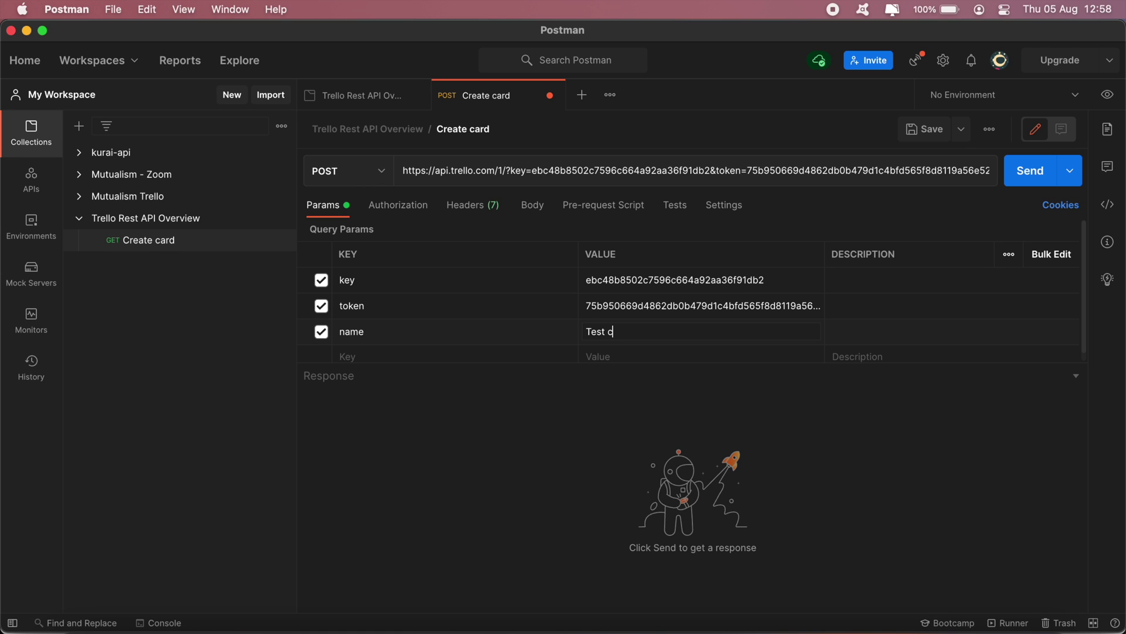
click(438, 354)
text(desc)
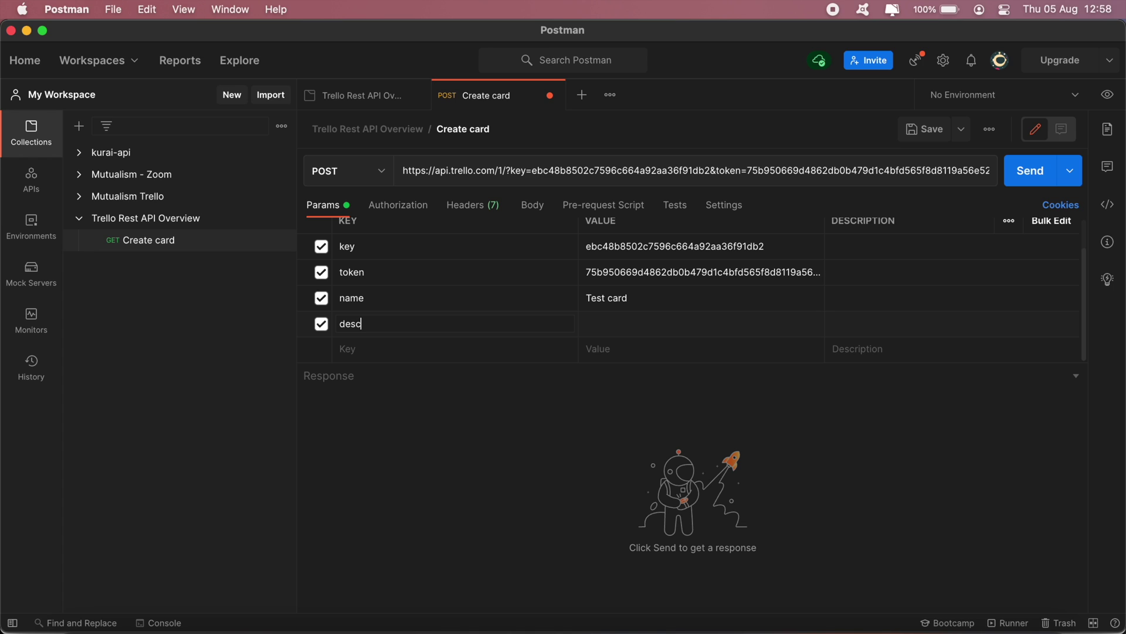
text(tes)
key(super+Tab)
- Scroll the Create a new Card reference down to the required idList parameter
scroll(385, 374, down, 5)
scroll(385, 380, down, 10)
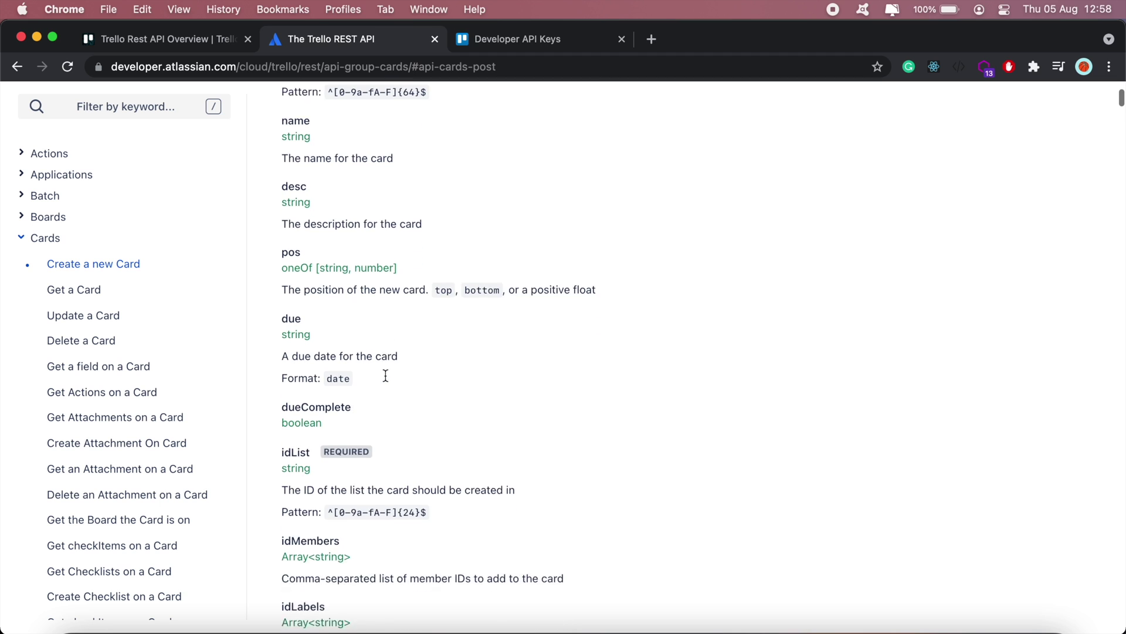
scroll(386, 380, down, 5)
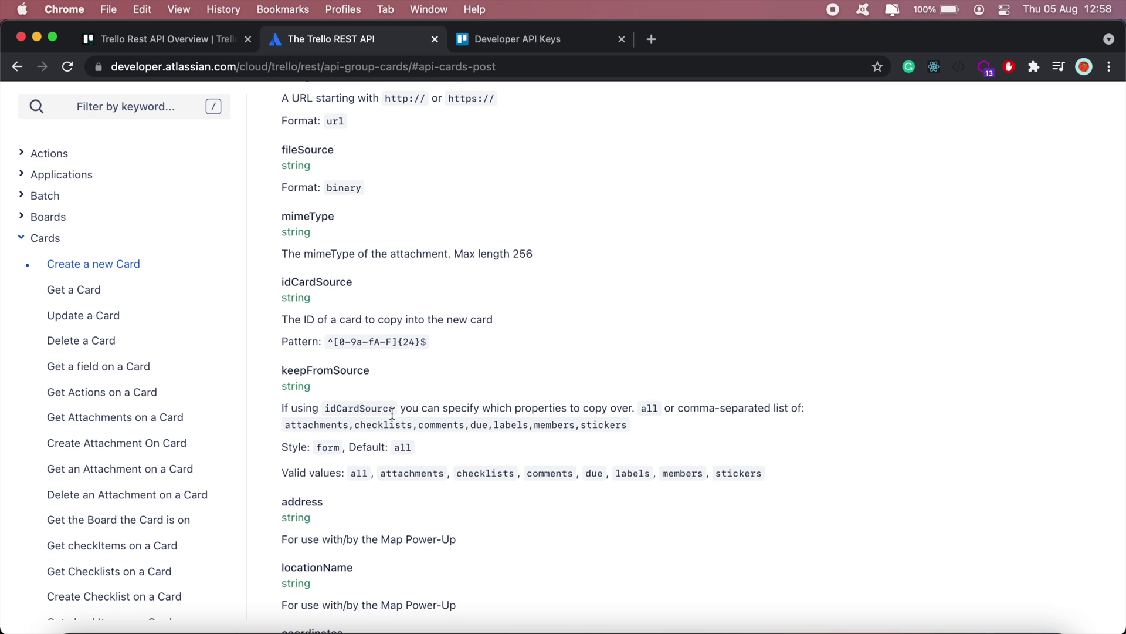
scroll(392, 412, down, 2)
key(super+Up)
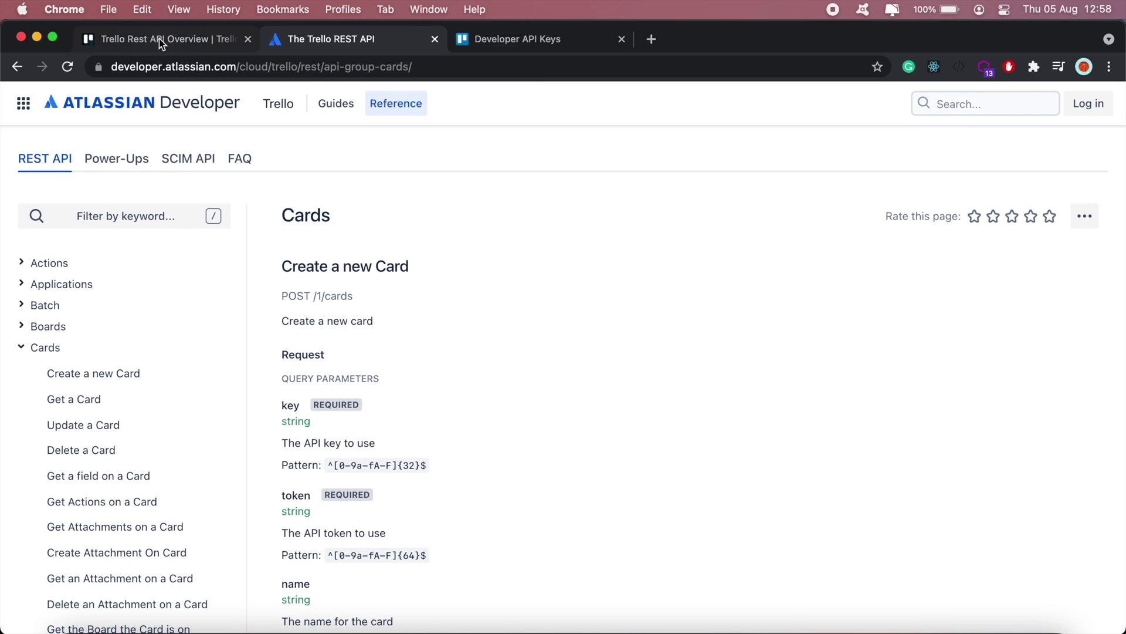
- Check the Developer API Keys page and REST reference, then return to the Trello Rest API Overview board
click(160, 40)
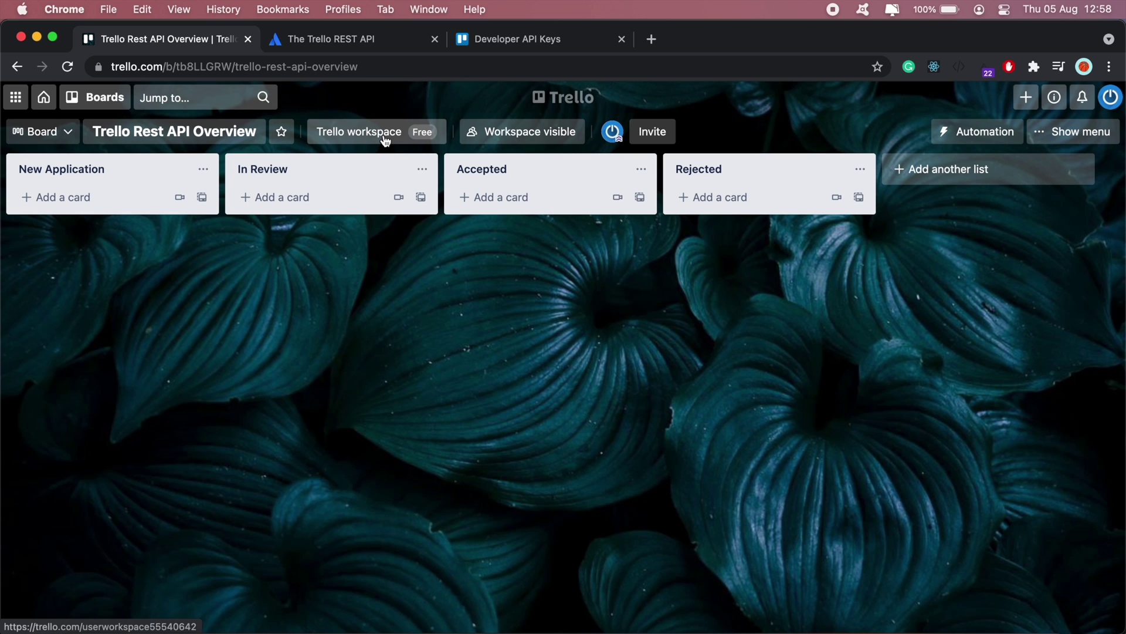
click(500, 42)
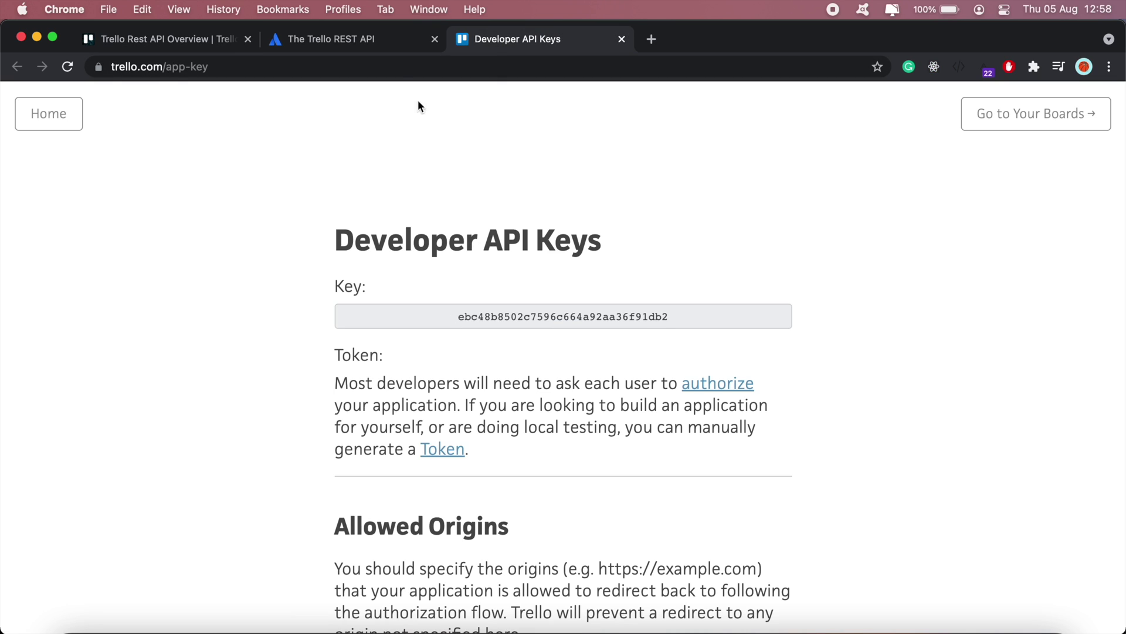
click(385, 46)
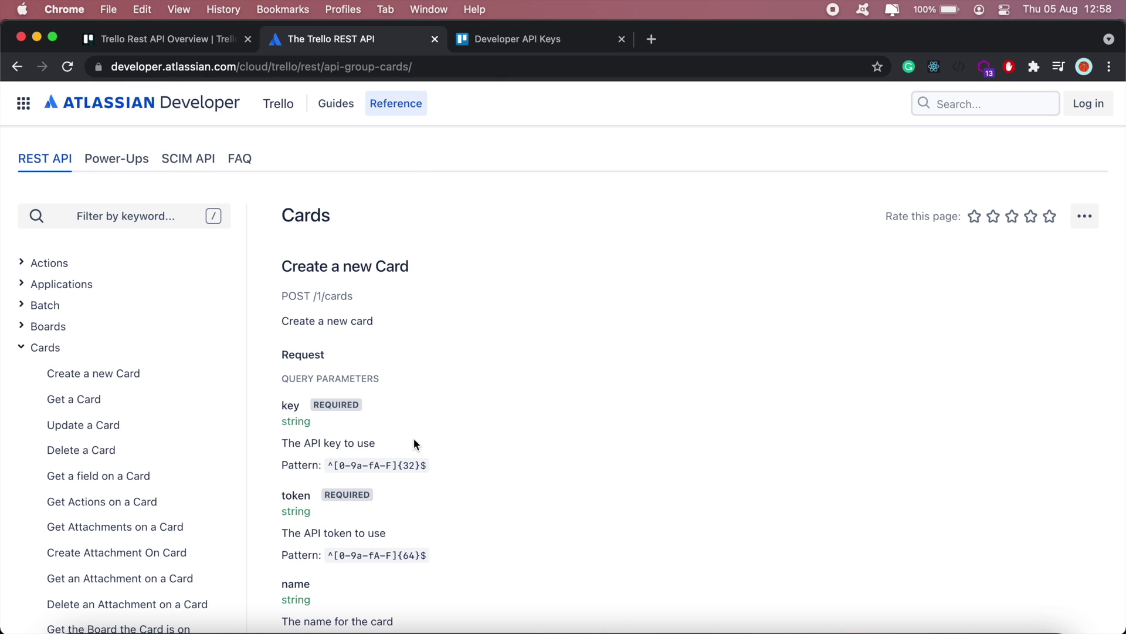
scroll(414, 440, down, 1)
scroll(414, 439, down, 5)
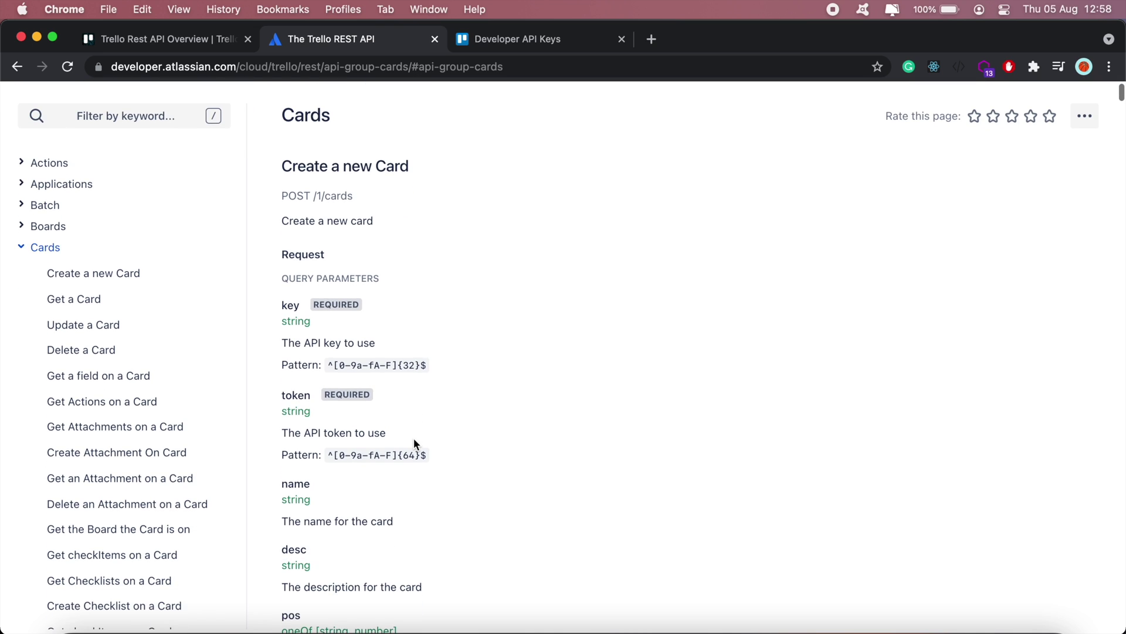
scroll(414, 443, down, 3)
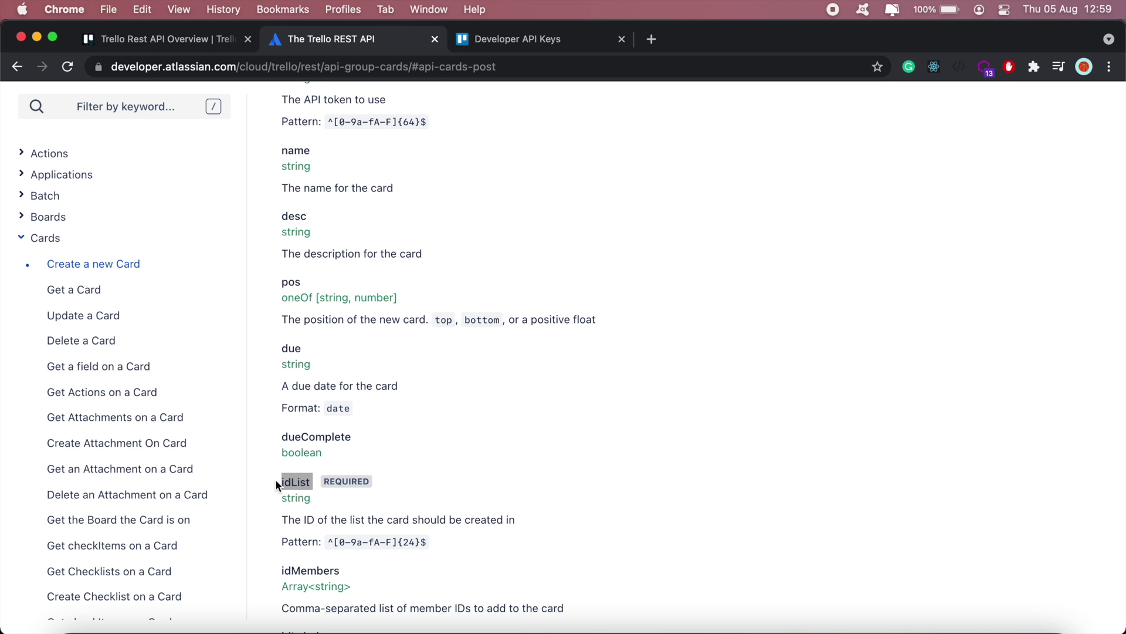
click(142, 39)
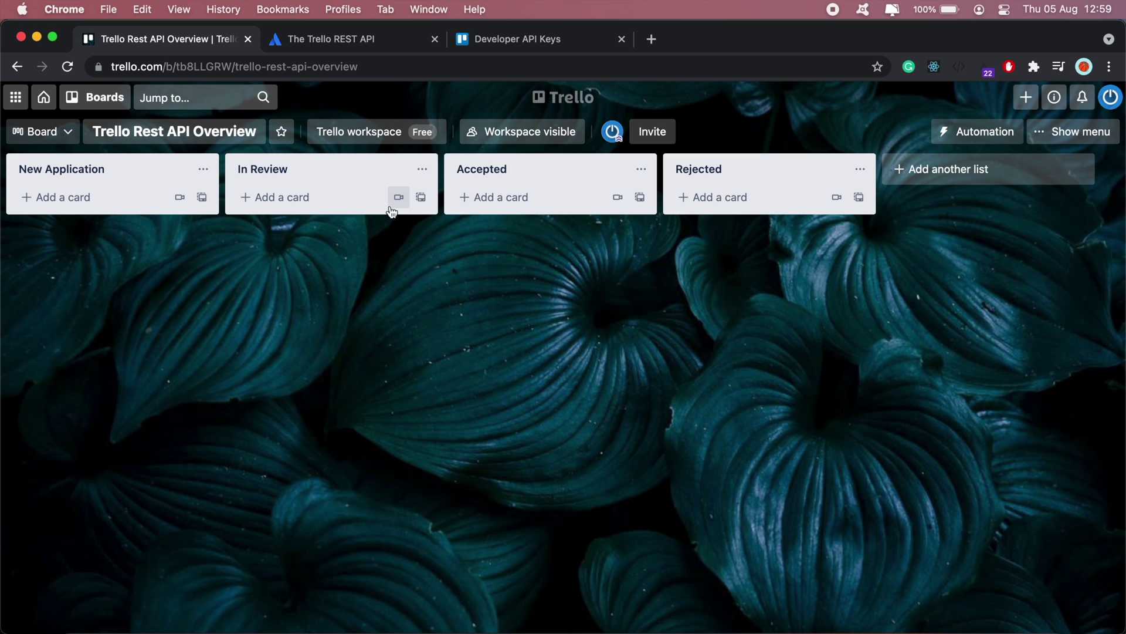
- Enter idList as a new parameter key in Postman's Create card request
click(958, 626)
click(402, 350)
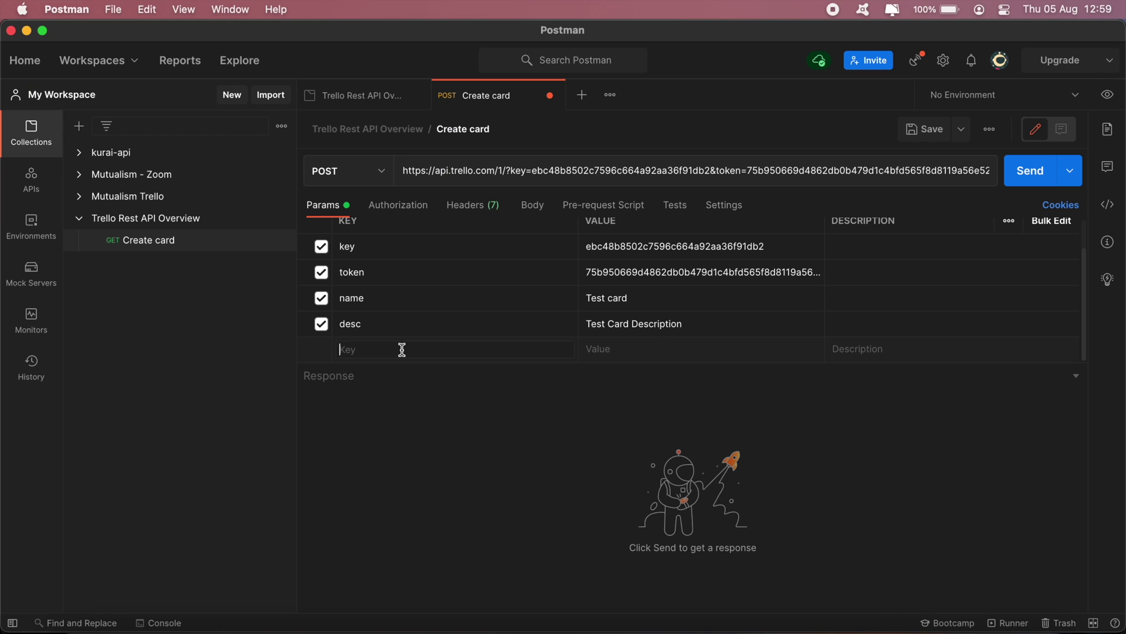
text(idList)
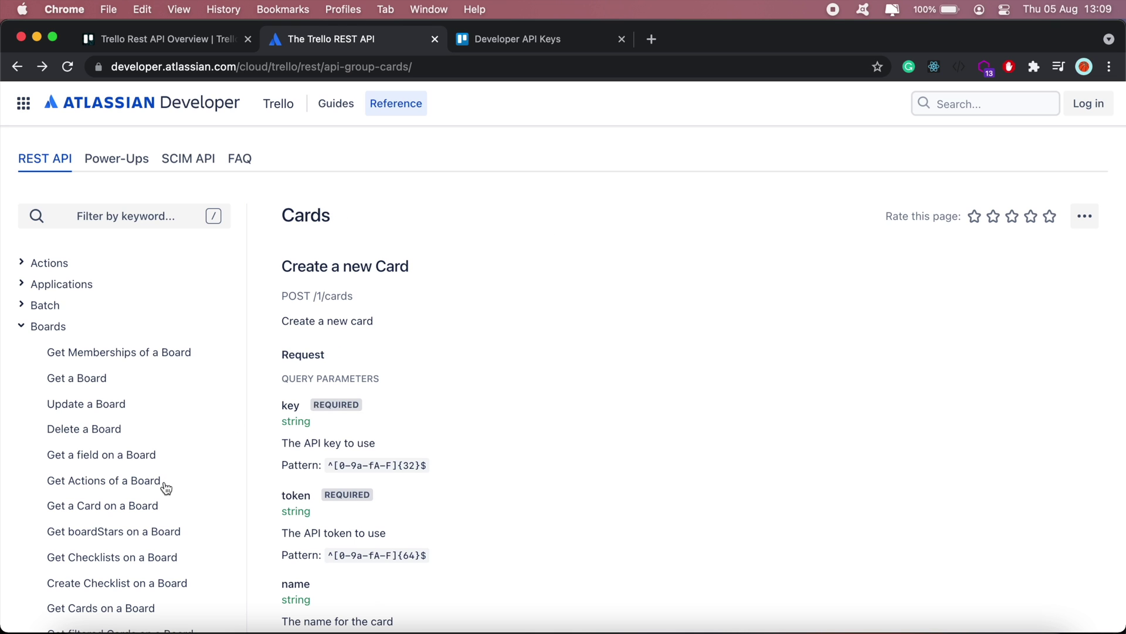
- Find the GET /1/boards/{id}/lists reference under Boards in the docs, then go back to Postman
scroll(166, 487, down, 5)
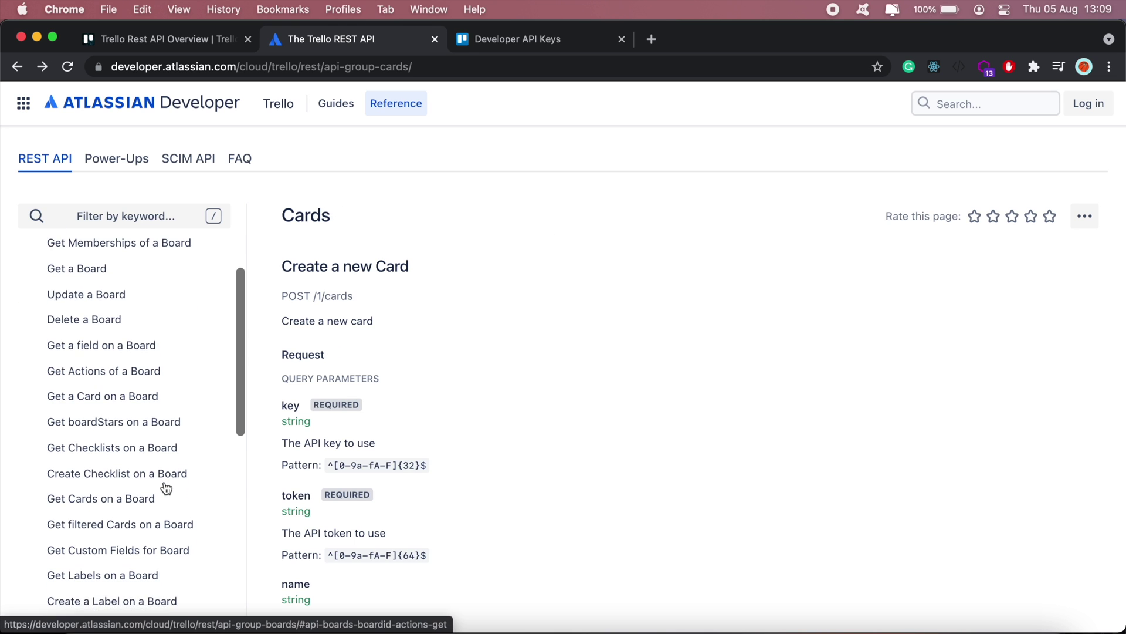
scroll(166, 487, down, 1)
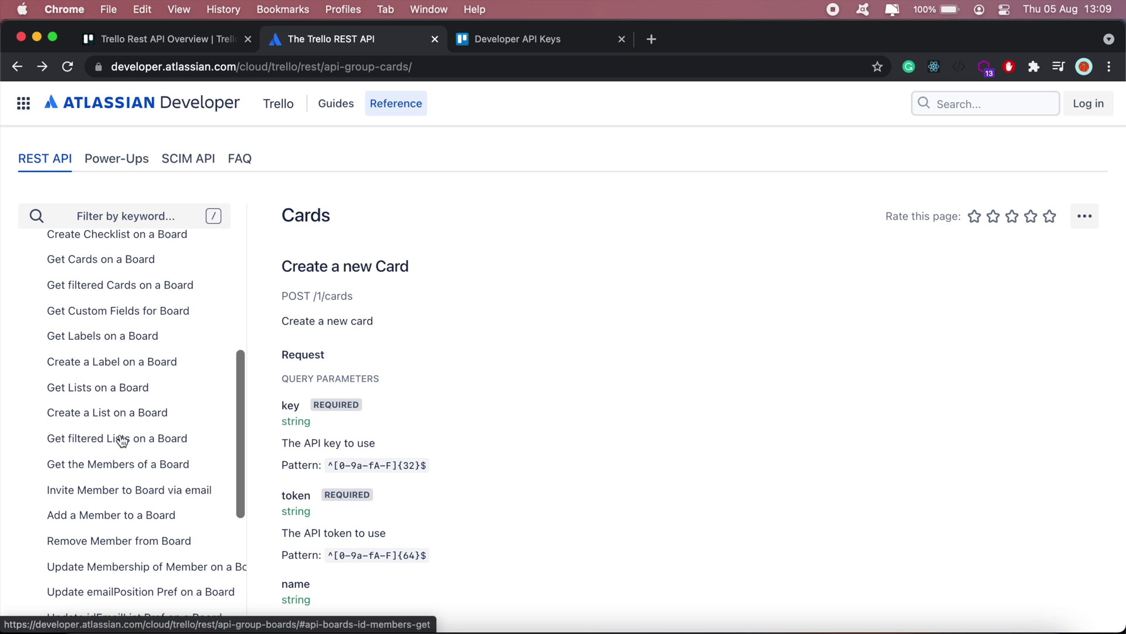
click(89, 391)
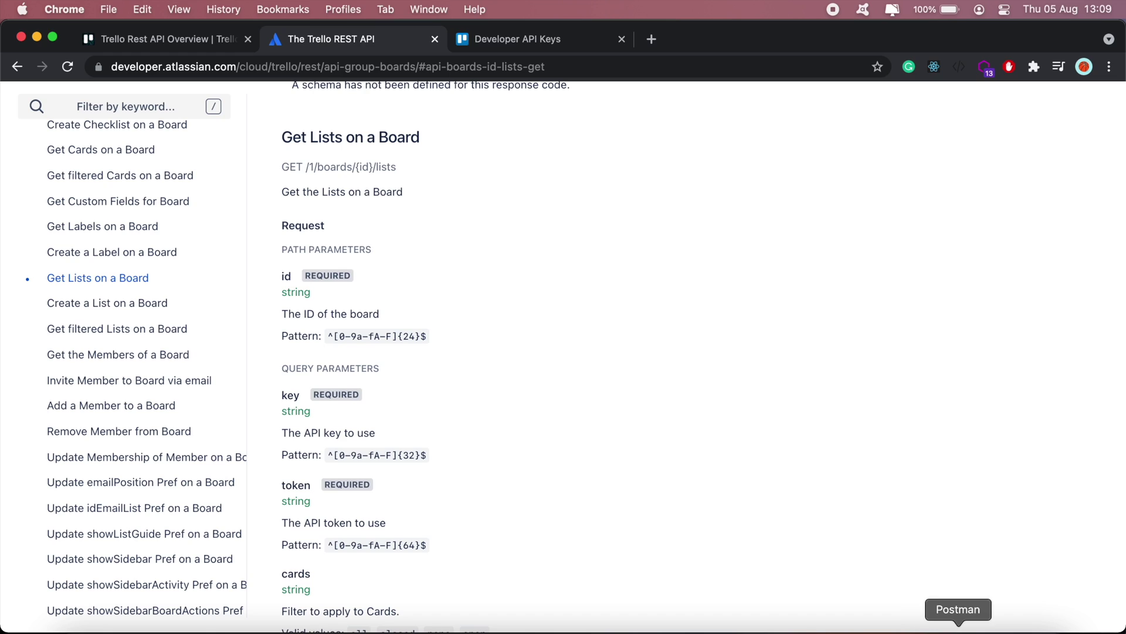
click(958, 623)
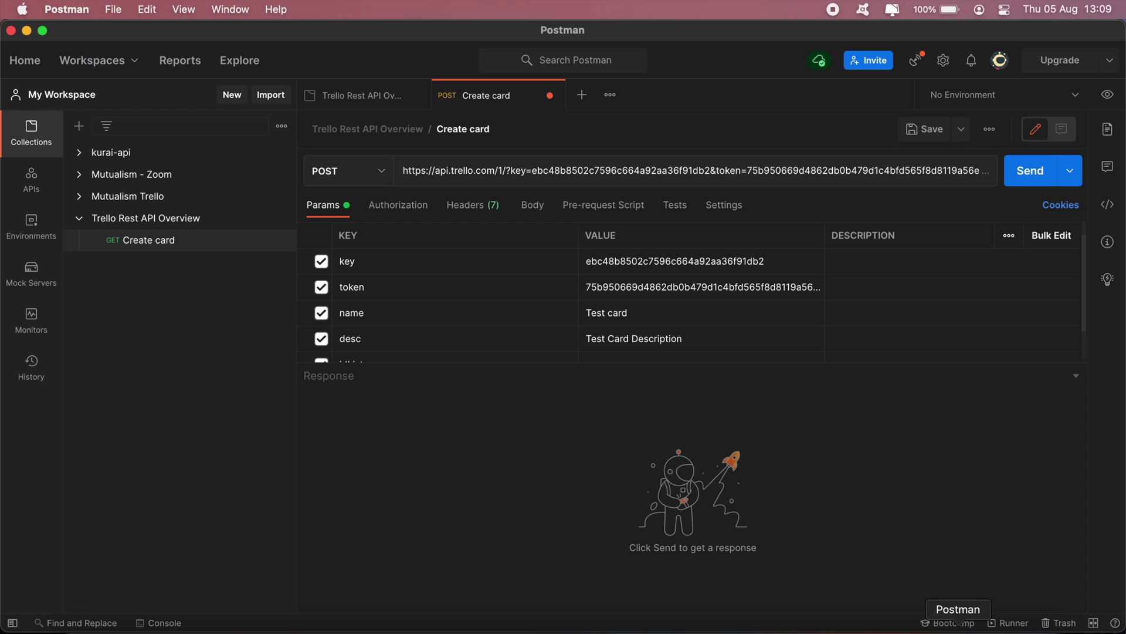
click(527, 175)
double_click(416, 172)
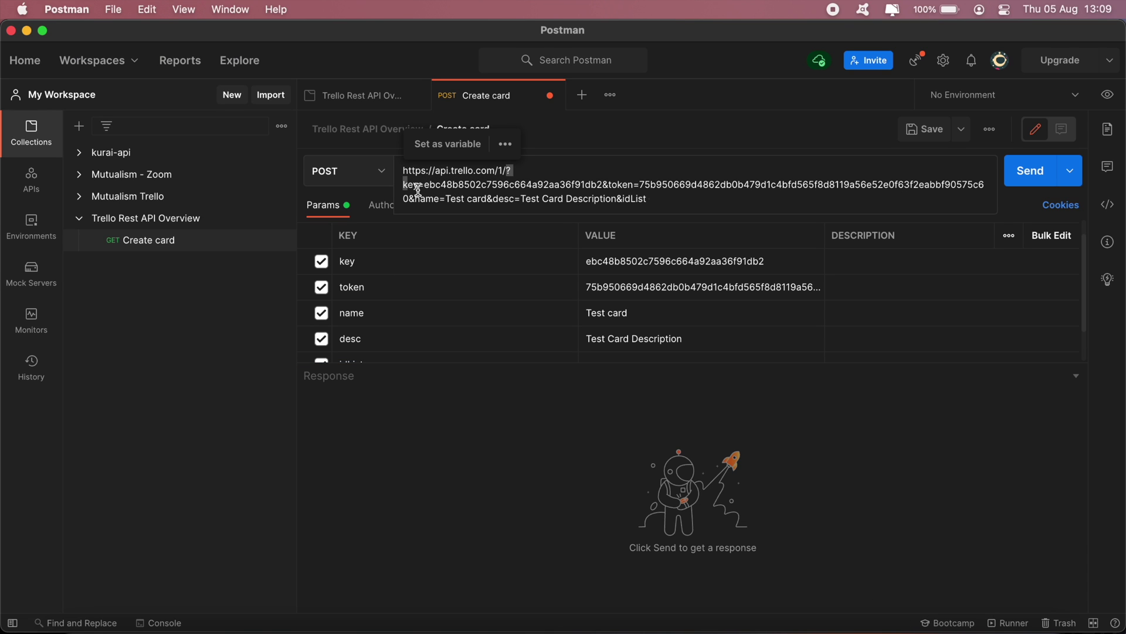
drag(418, 186, 403, 171)
key(super+c)
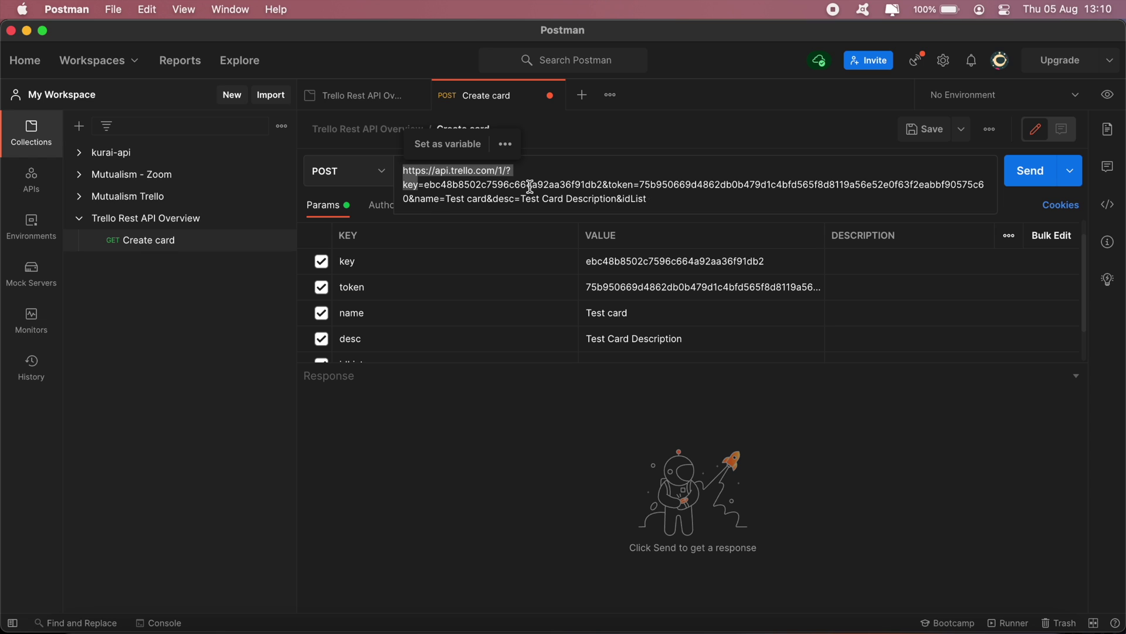
click(582, 95)
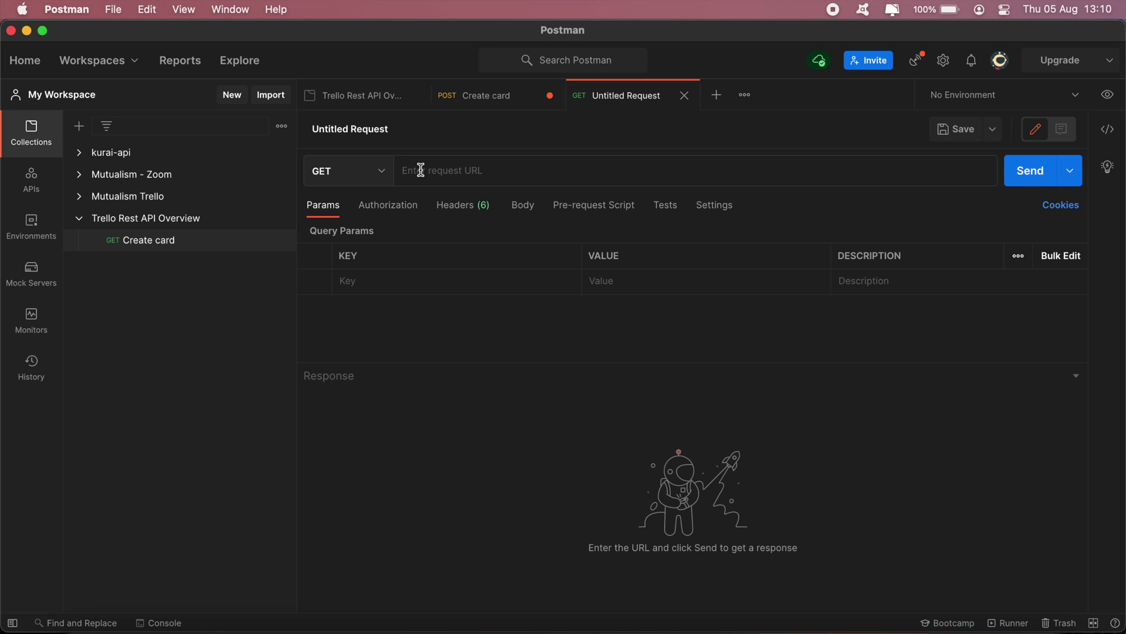
key(super+v)
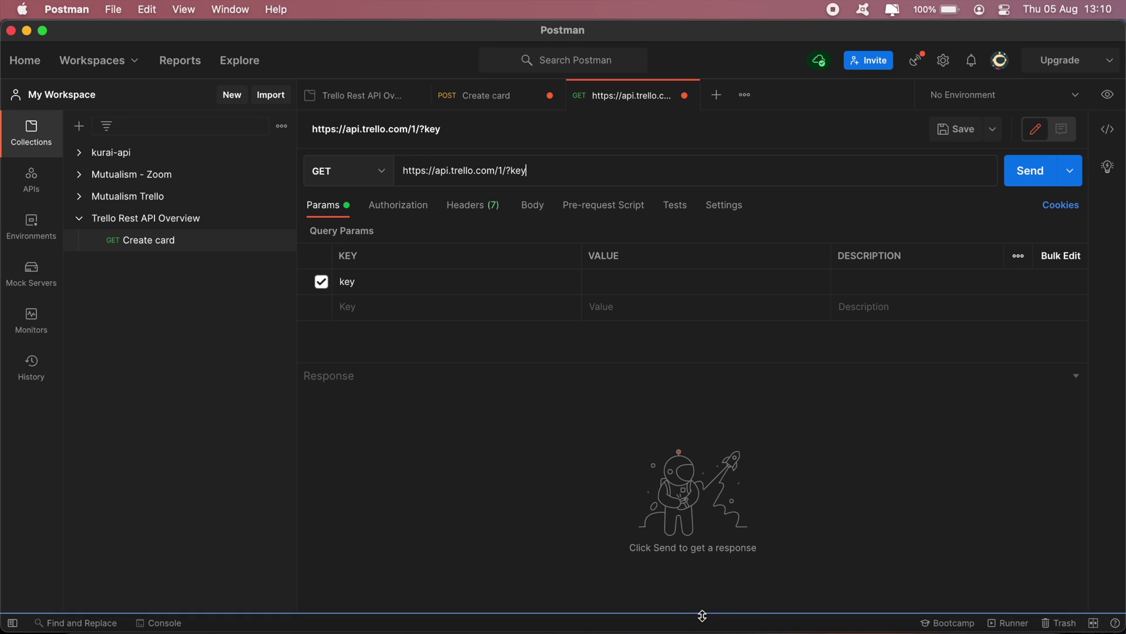
- Rename the first query parameter to id, per the Get Lists docs
click(726, 628)
scroll(298, 358, up, 1)
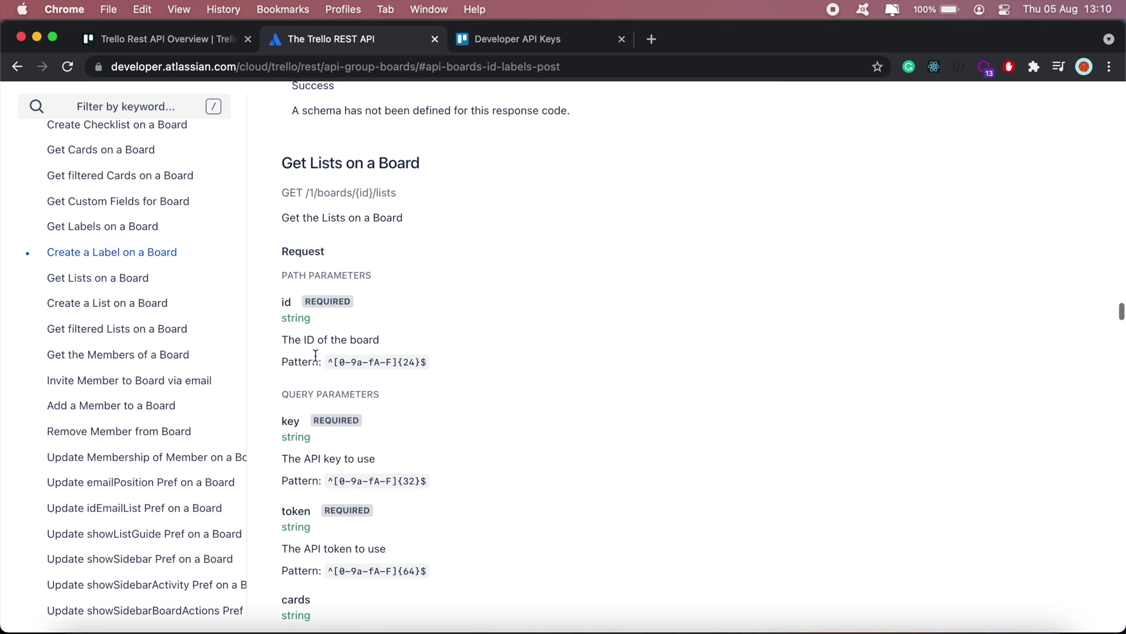
scroll(335, 241, down, 2)
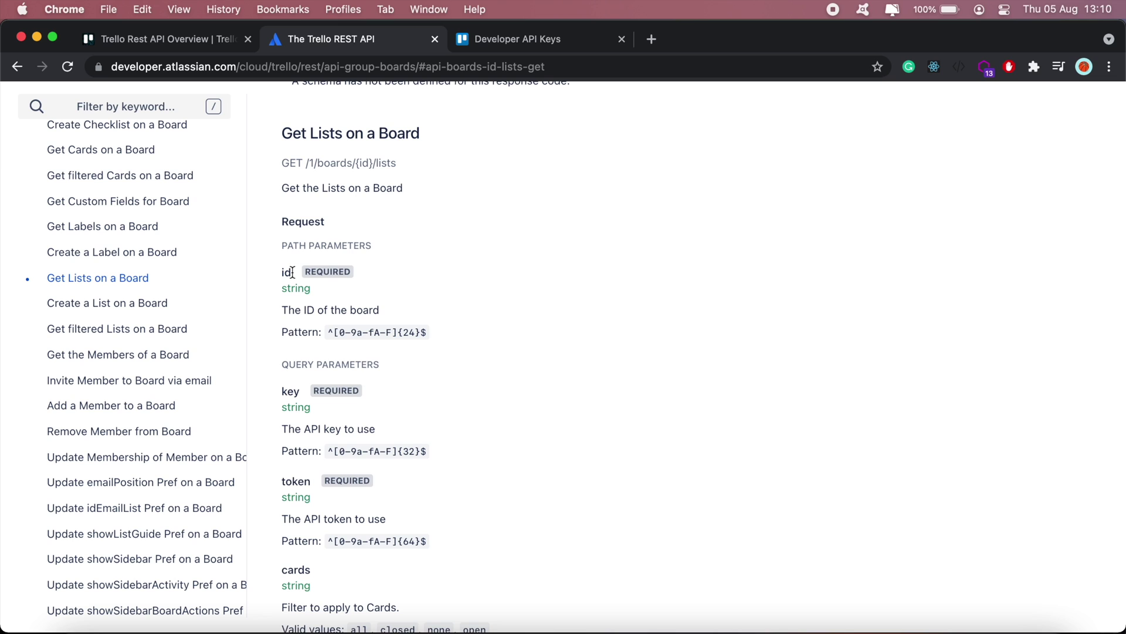
click(958, 627)
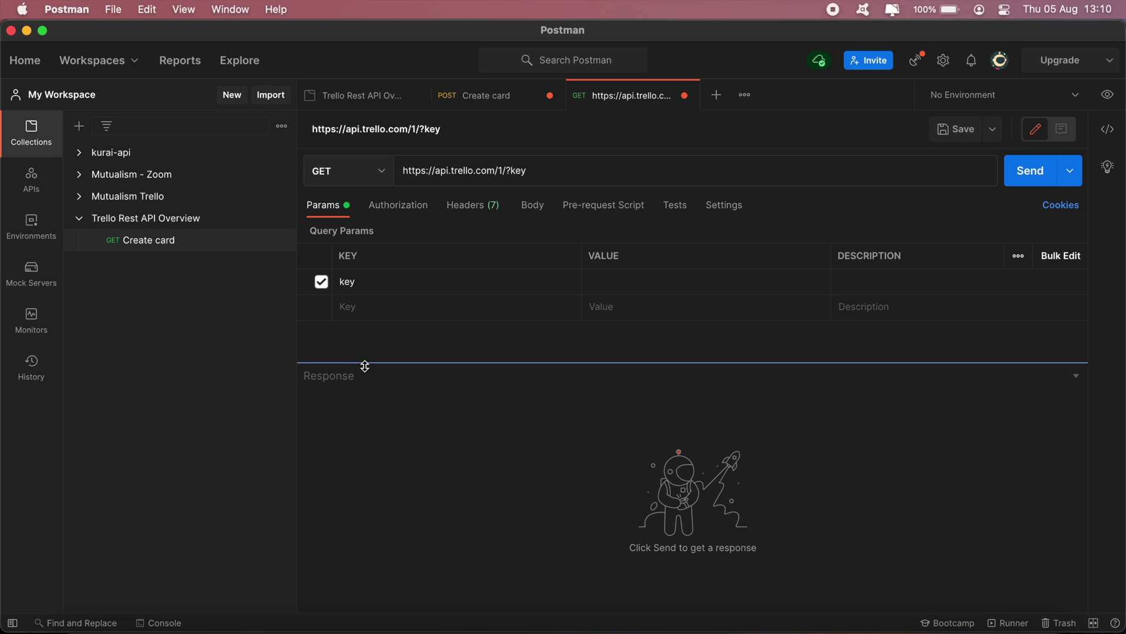
double_click(364, 284)
text(id)
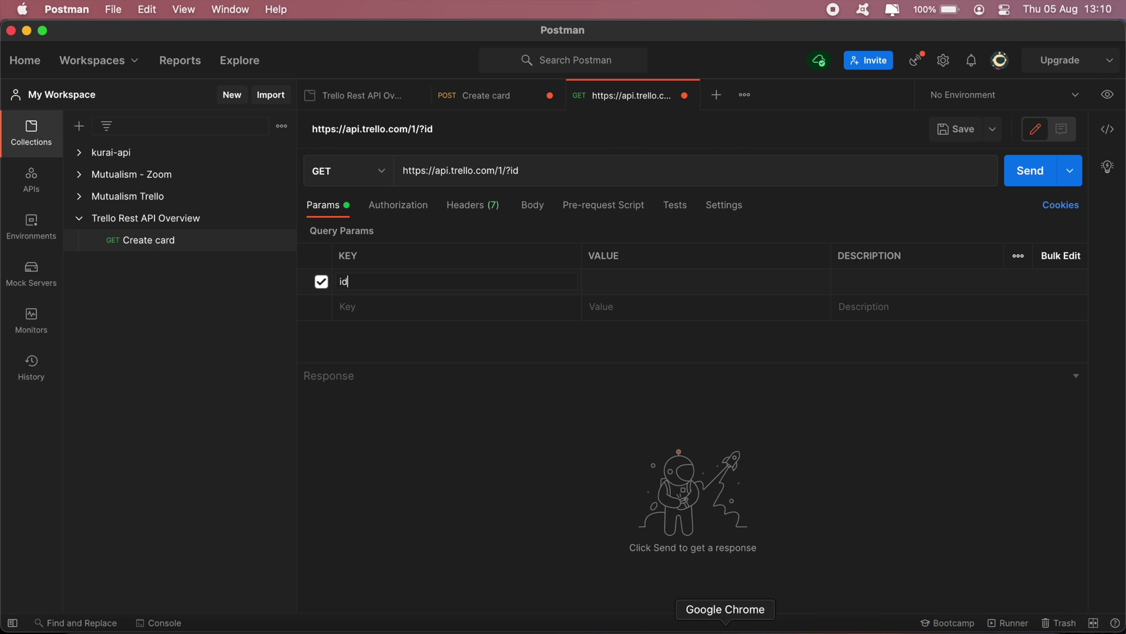
- Add a key query parameter to the new request, then return to the Get Lists reference
click(717, 626)
scroll(511, 420, down, 1)
key(super+Tab)
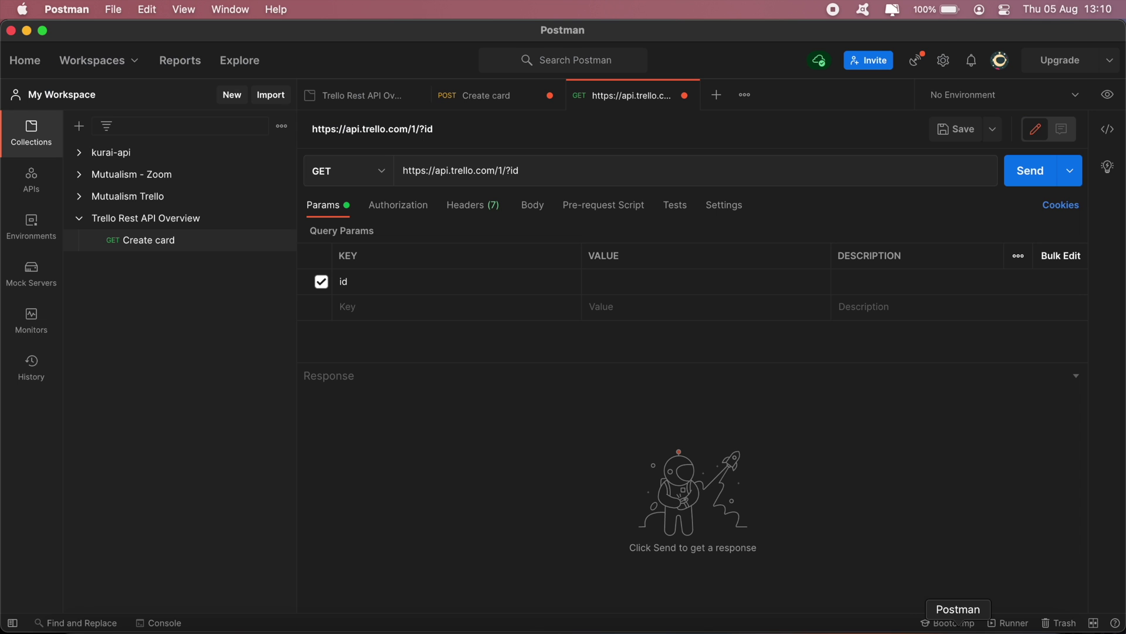
text(key)
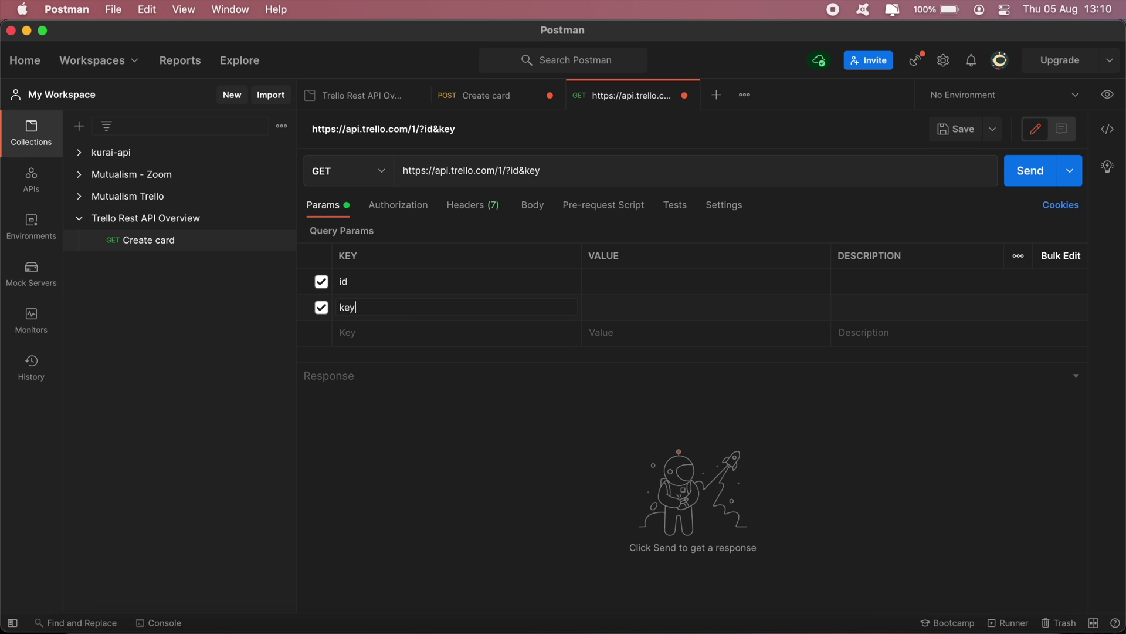
click(354, 333)
click(725, 628)
scroll(667, 558, down, 1)
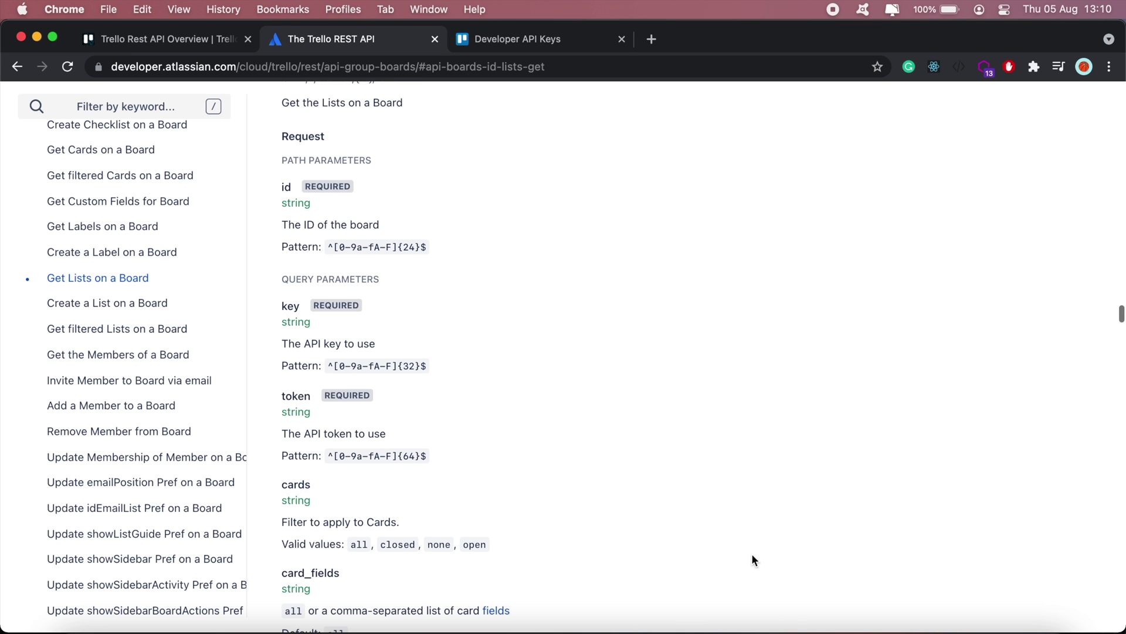